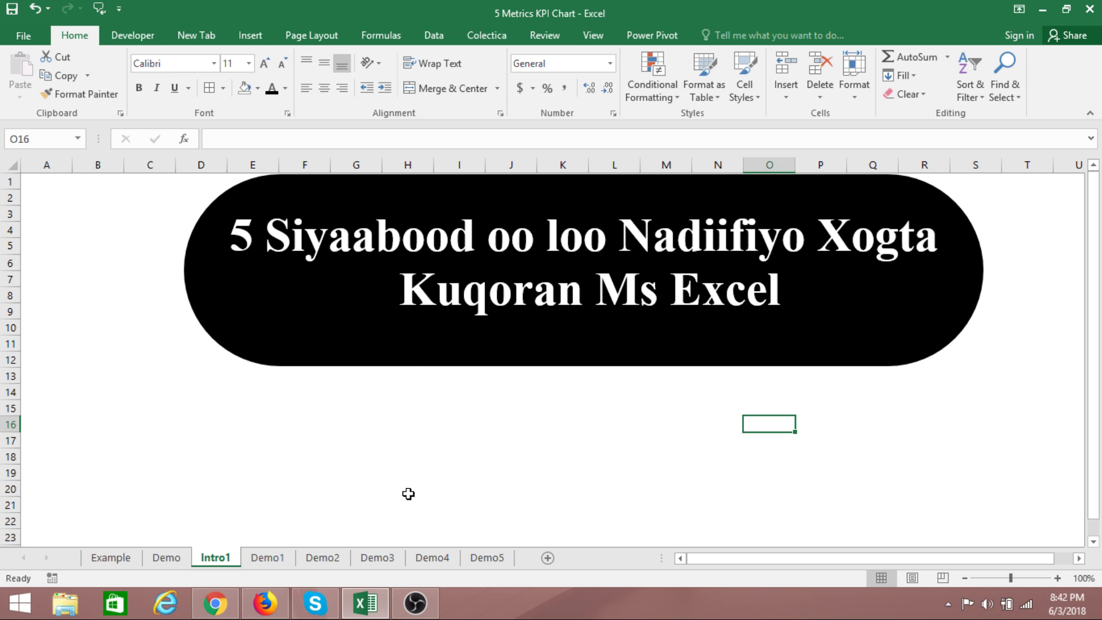
- Open the Demo1 sheet and examine the spacing of the text in cells A1 to A4
click(271, 563)
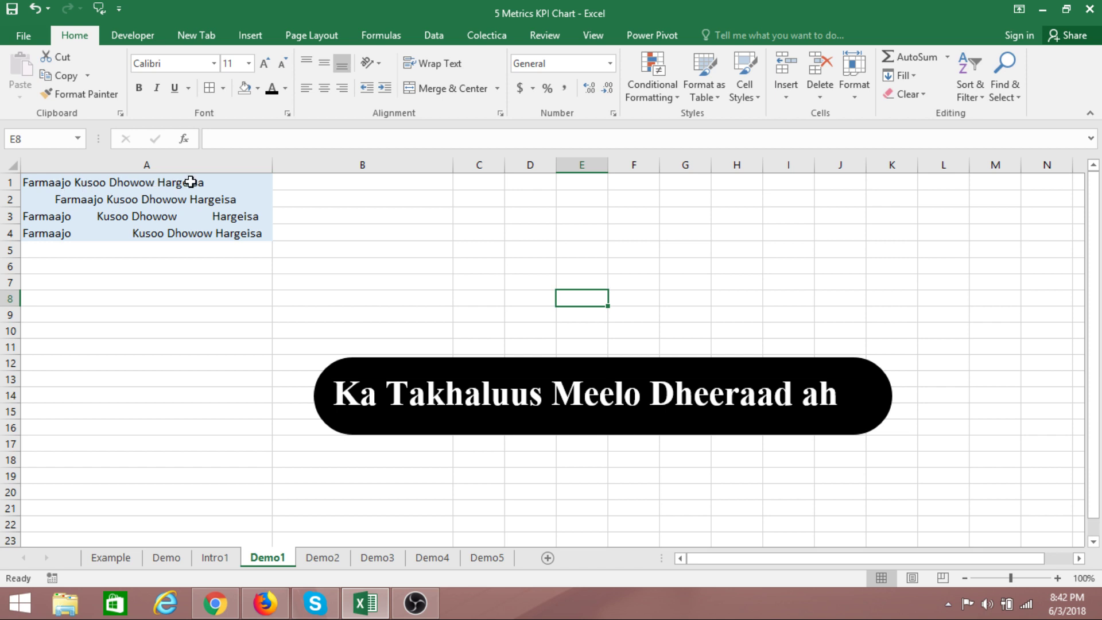
click(235, 180)
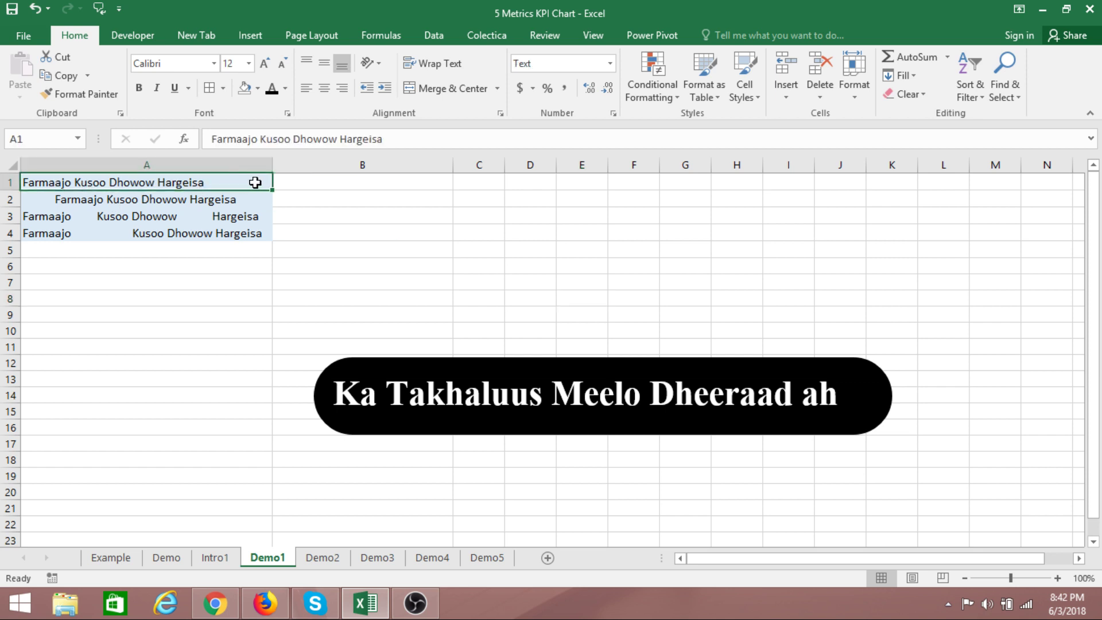
click(45, 201)
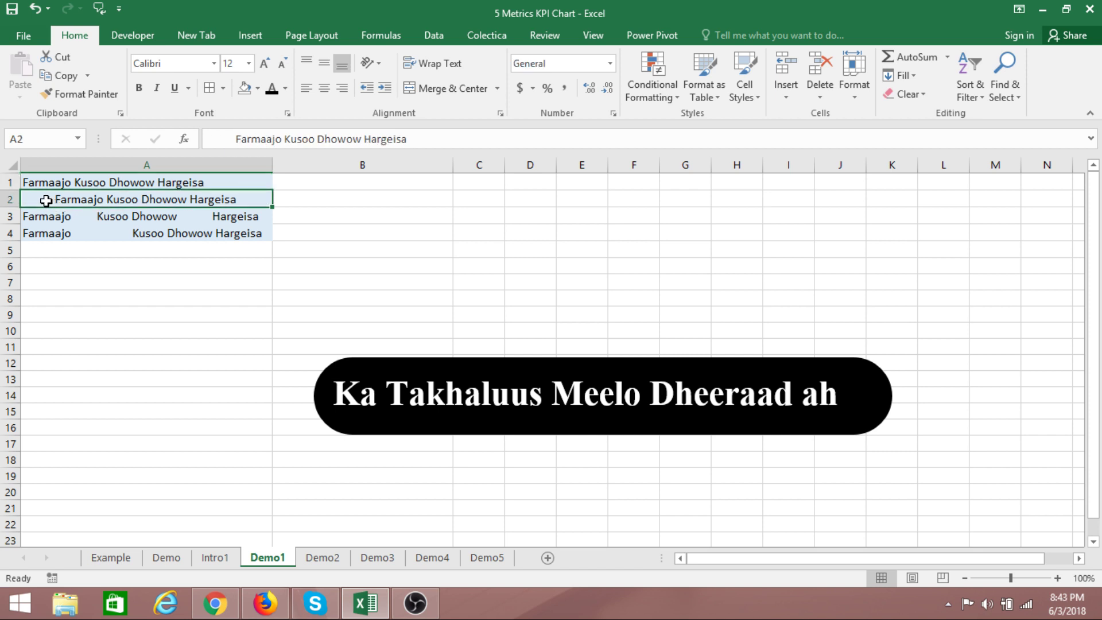
click(86, 215)
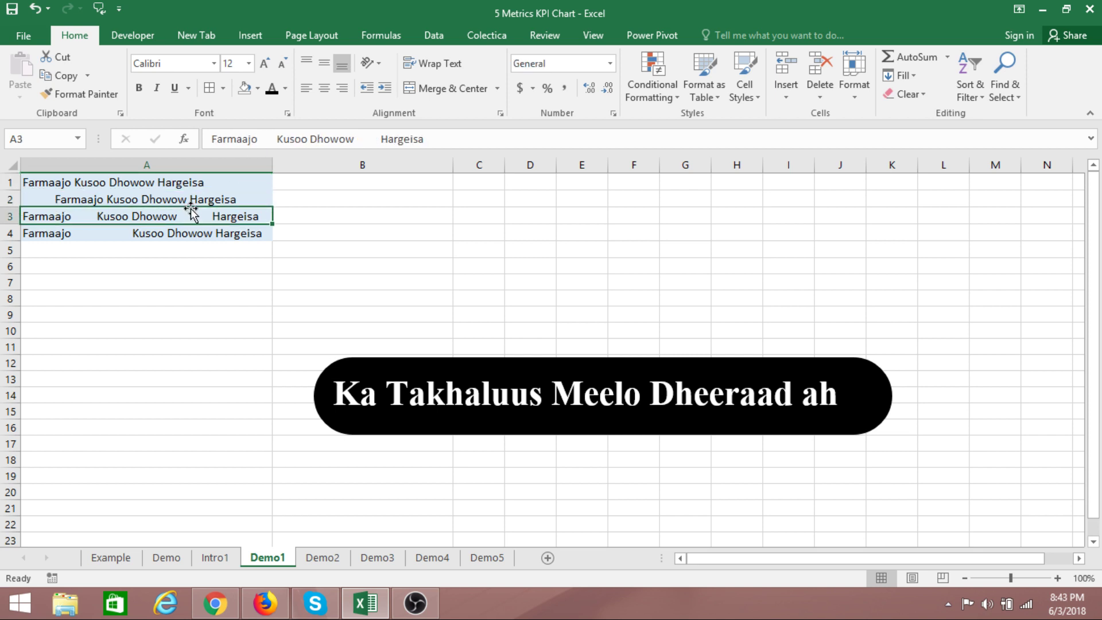
click(83, 237)
click(141, 265)
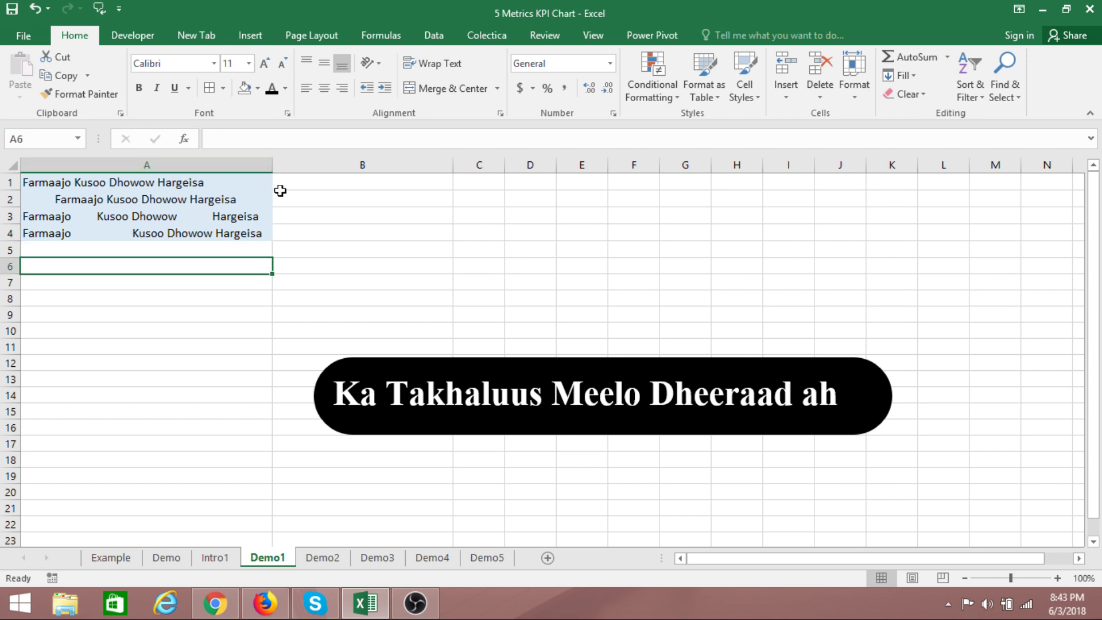
- Enter the formula =TRIM(A1) in cell B1 to strip the extra spaces from the text in A1
click(338, 185)
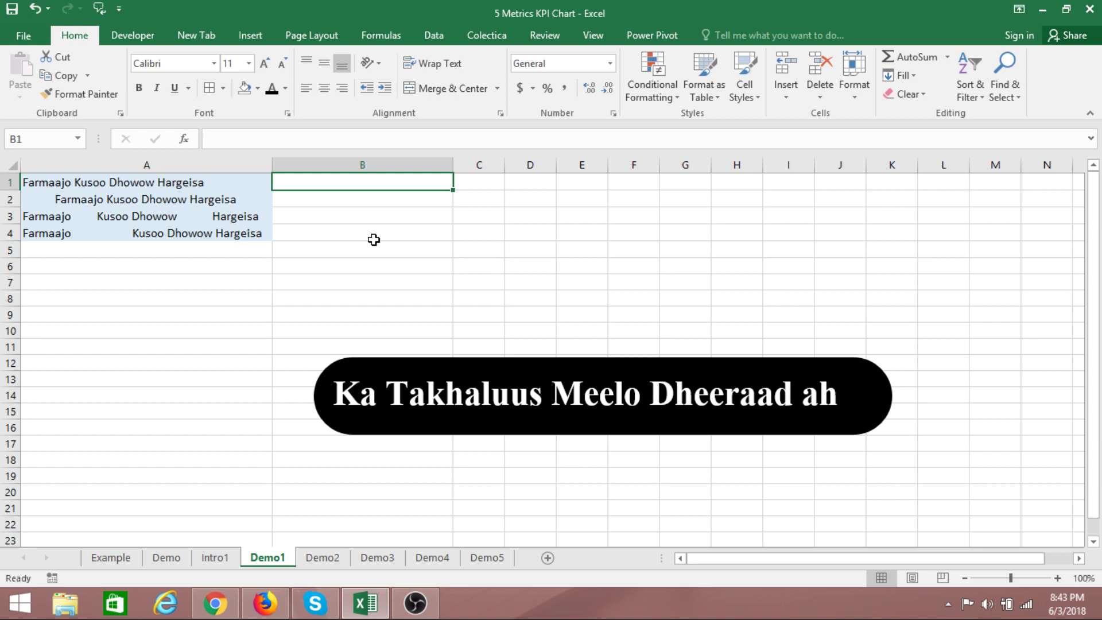
text(=)
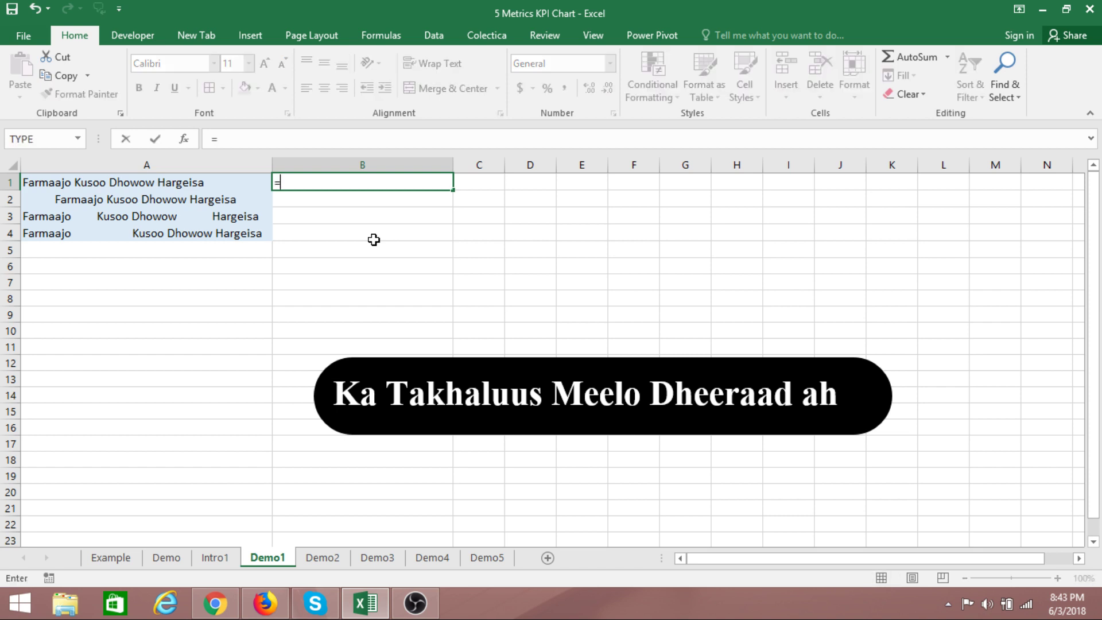
text(trim)
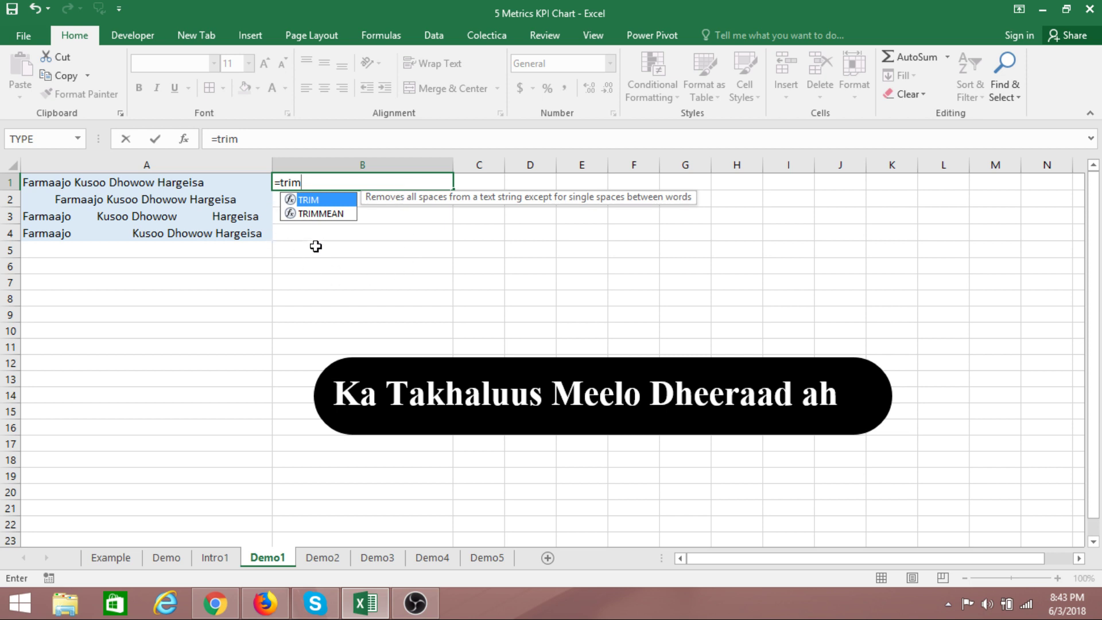
key(Tab)
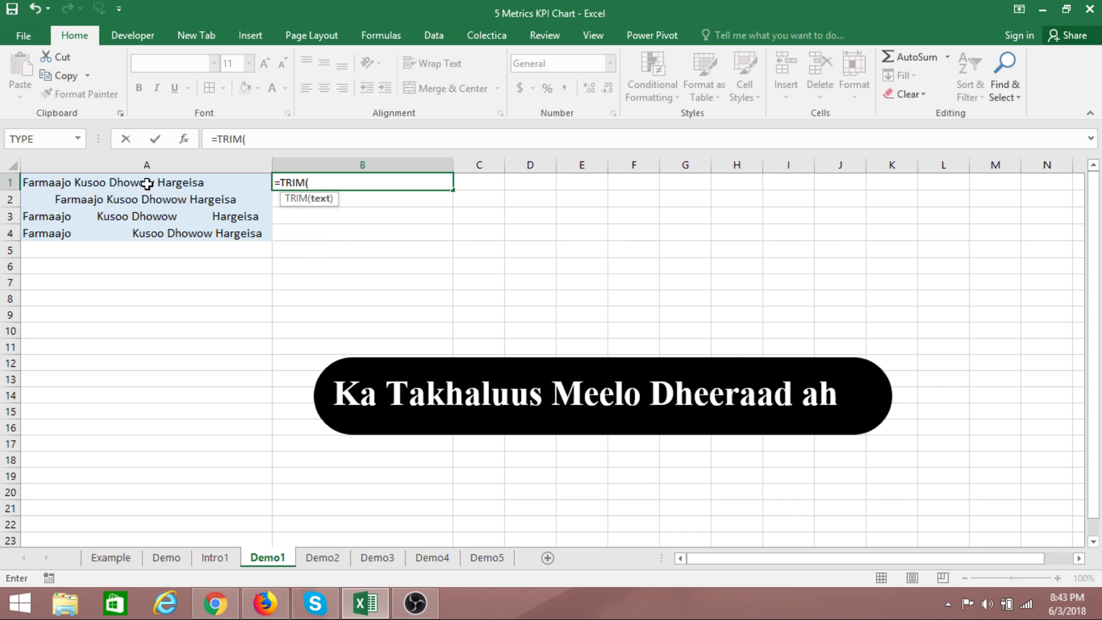
click(197, 187)
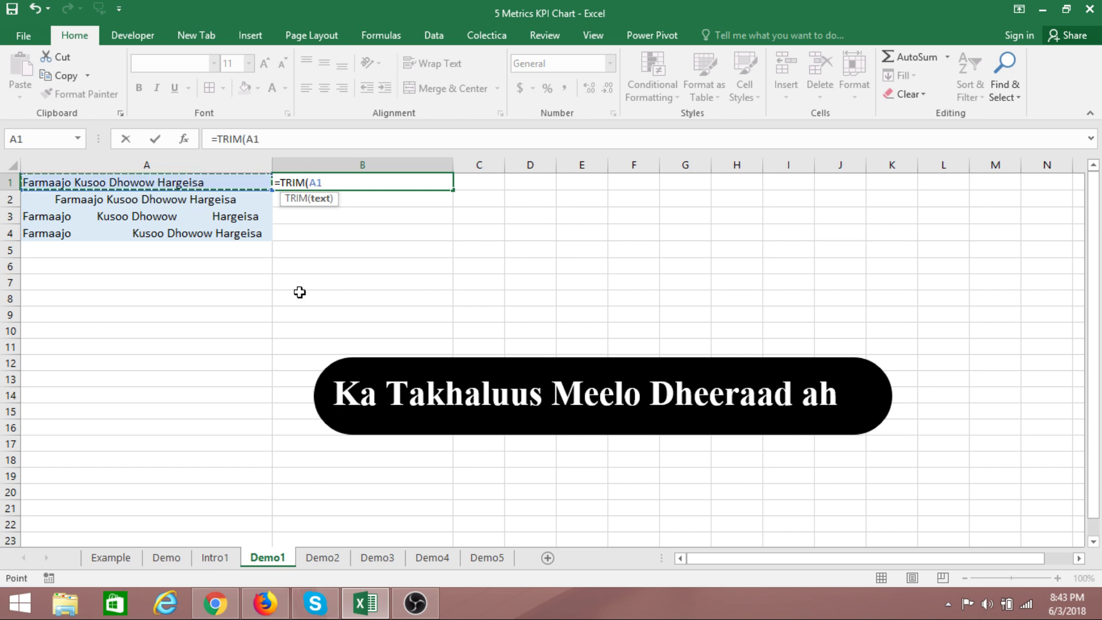
text())
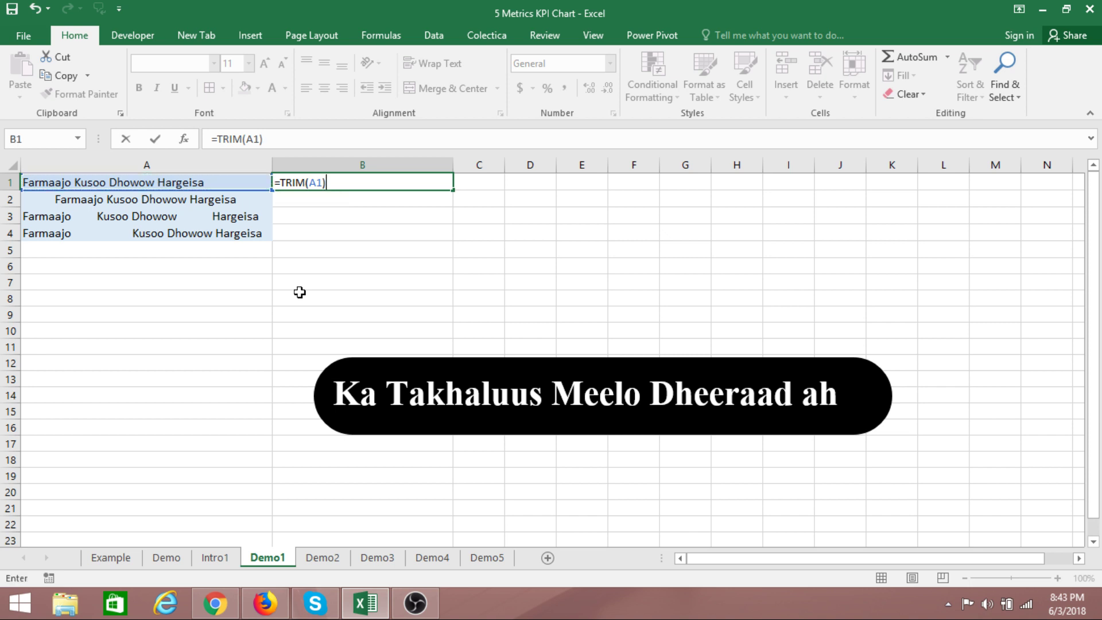
key(Return)
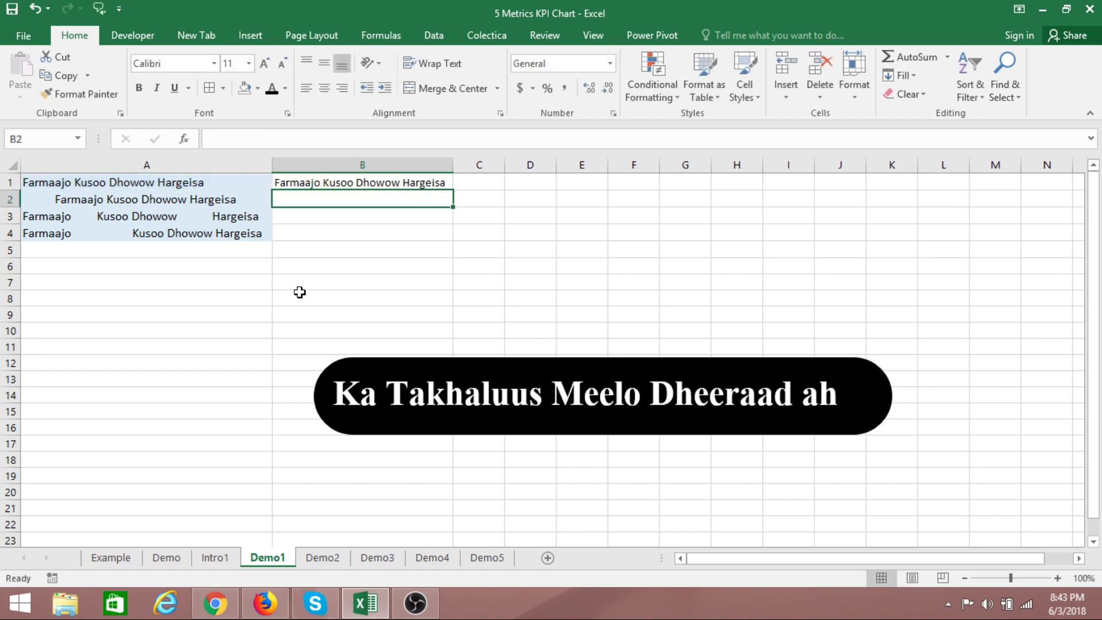
key(Down)
key(Down)
key(Down)
key(Down)
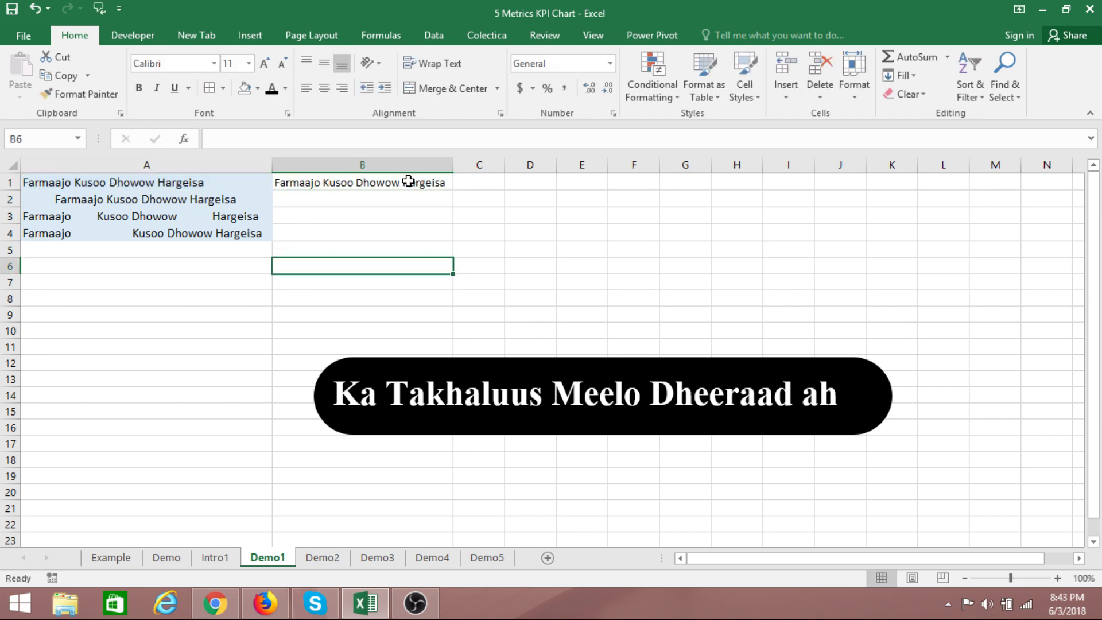
- Fill the TRIM formula from B1 down to B4
click(335, 184)
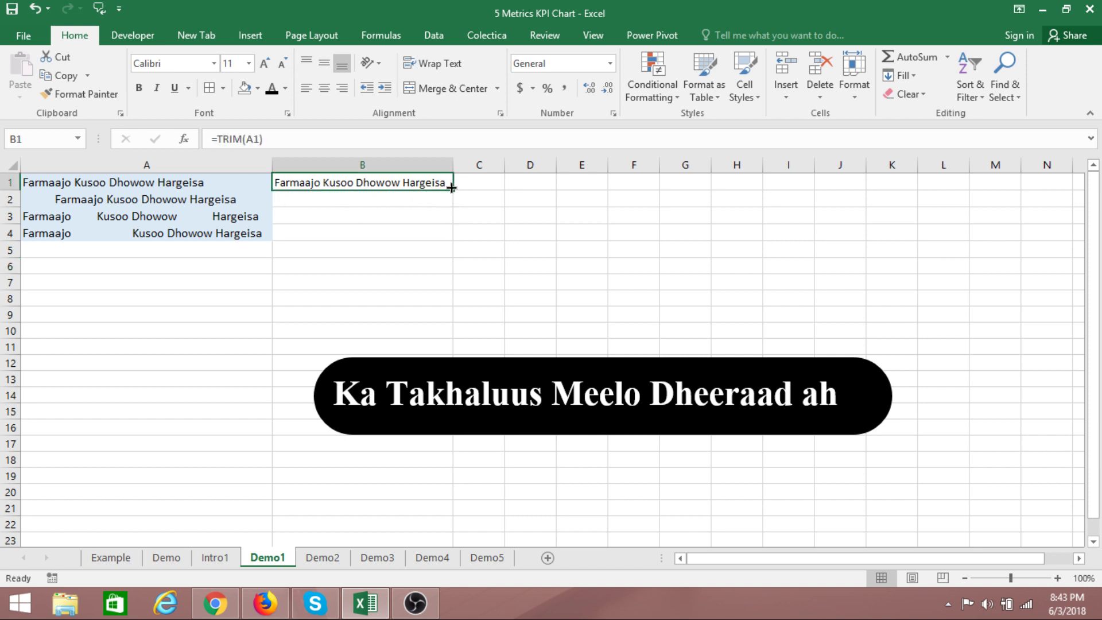
drag(452, 192, 450, 241)
click(386, 285)
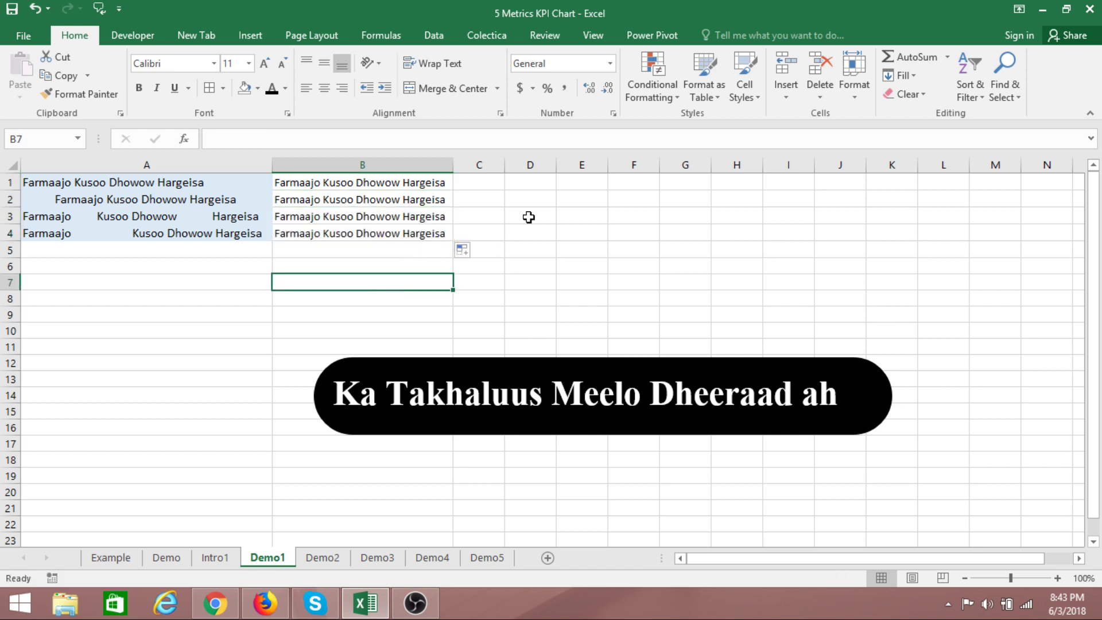
click(529, 217)
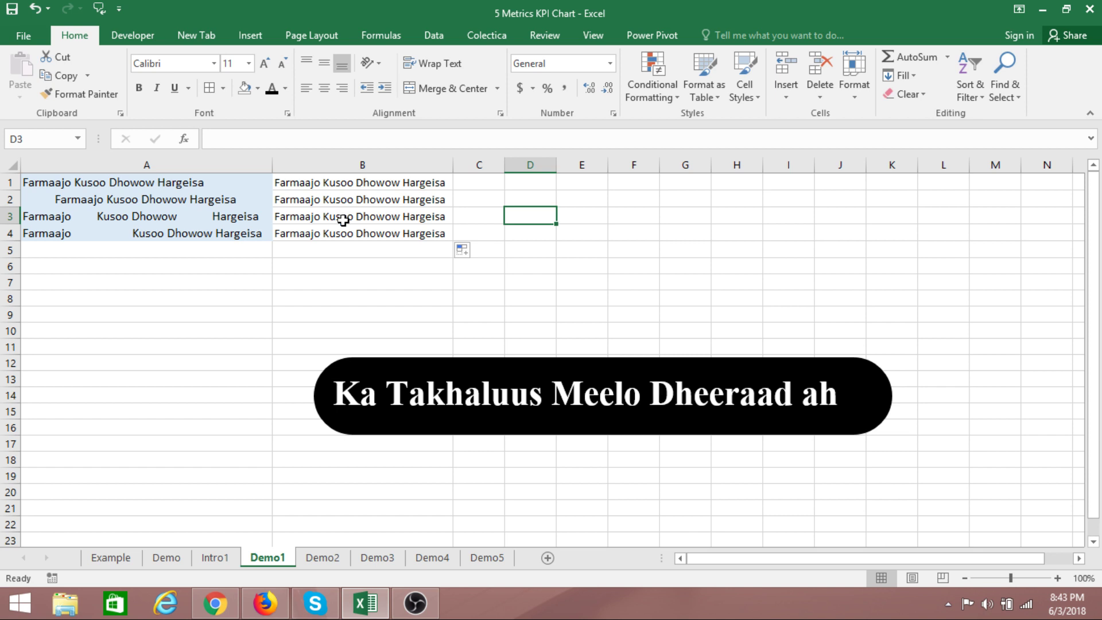
- Open the Demo2 sheet and examine the student marks table for empty cells in the Xisaab, Saynis and Ingiriis columns
click(343, 561)
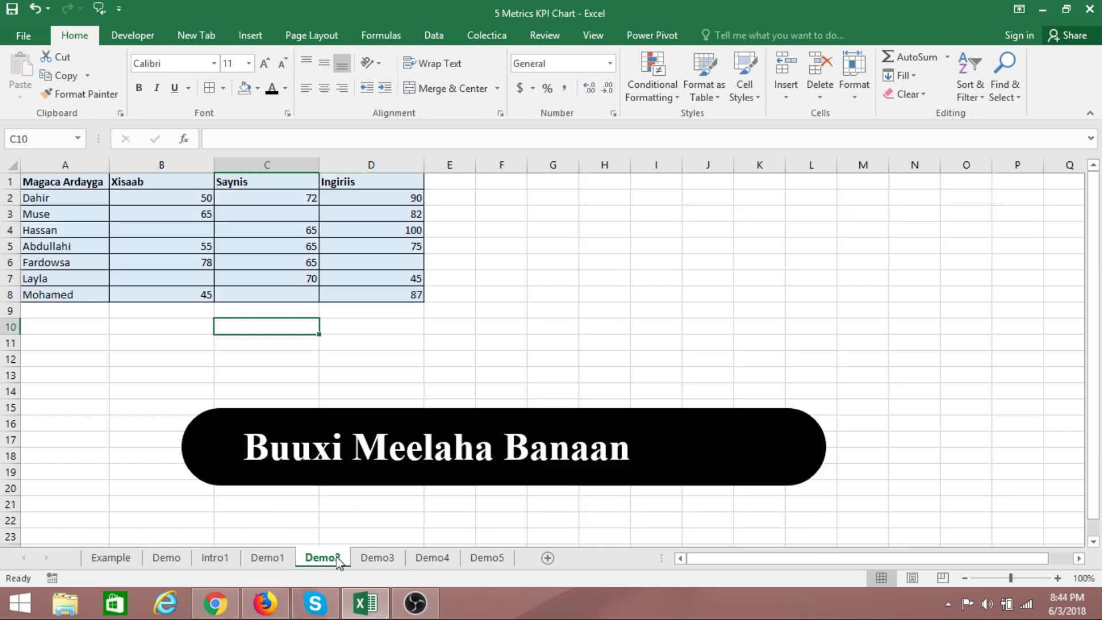
click(534, 275)
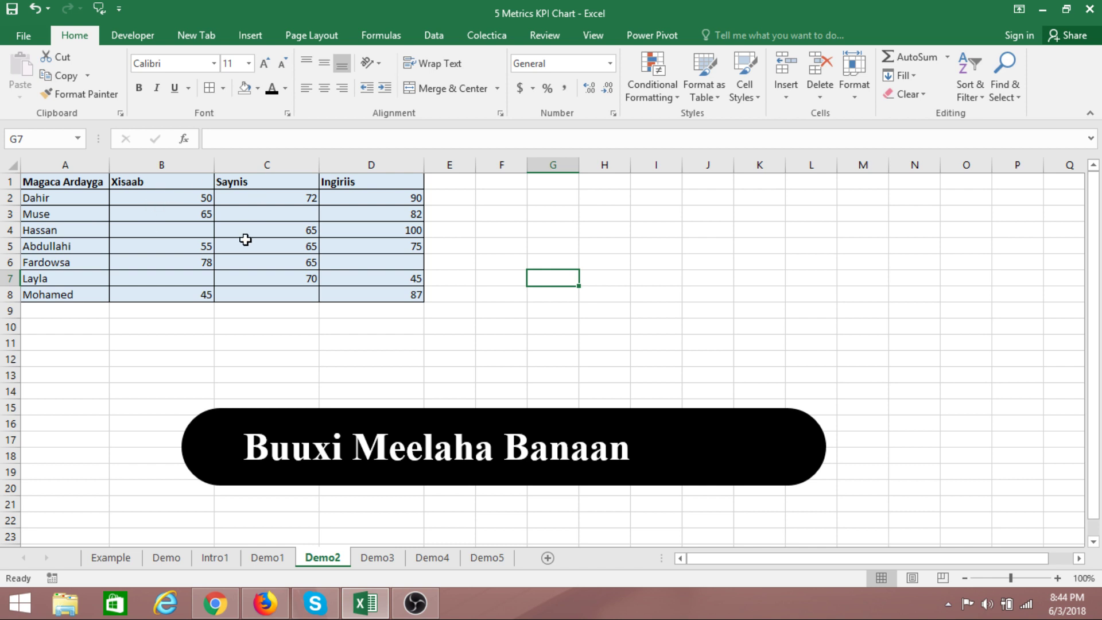
click(189, 201)
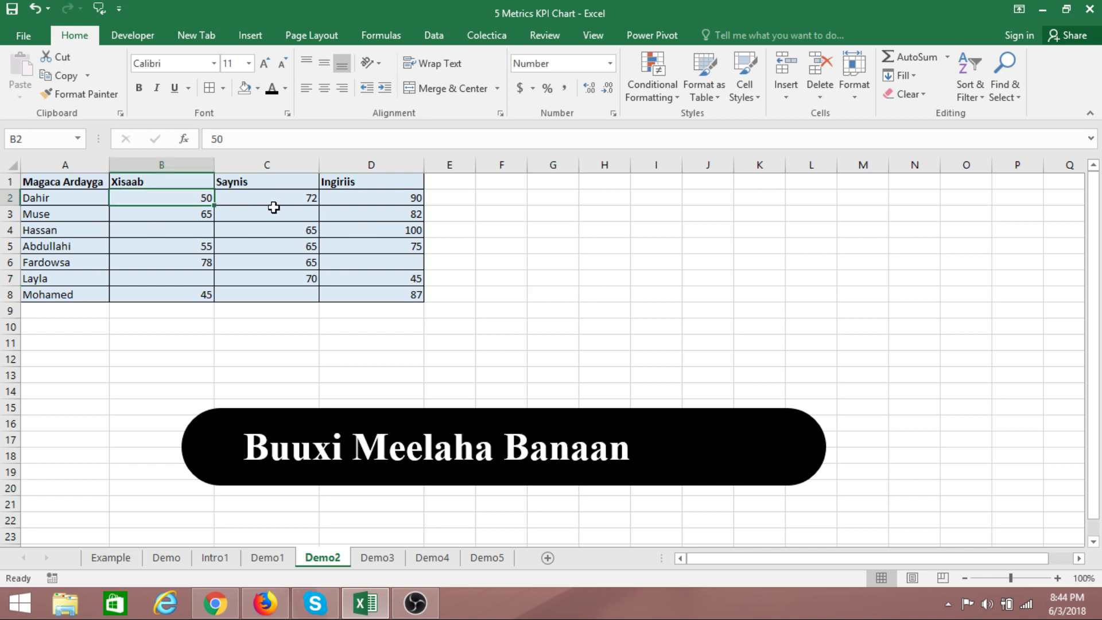
click(296, 198)
click(363, 197)
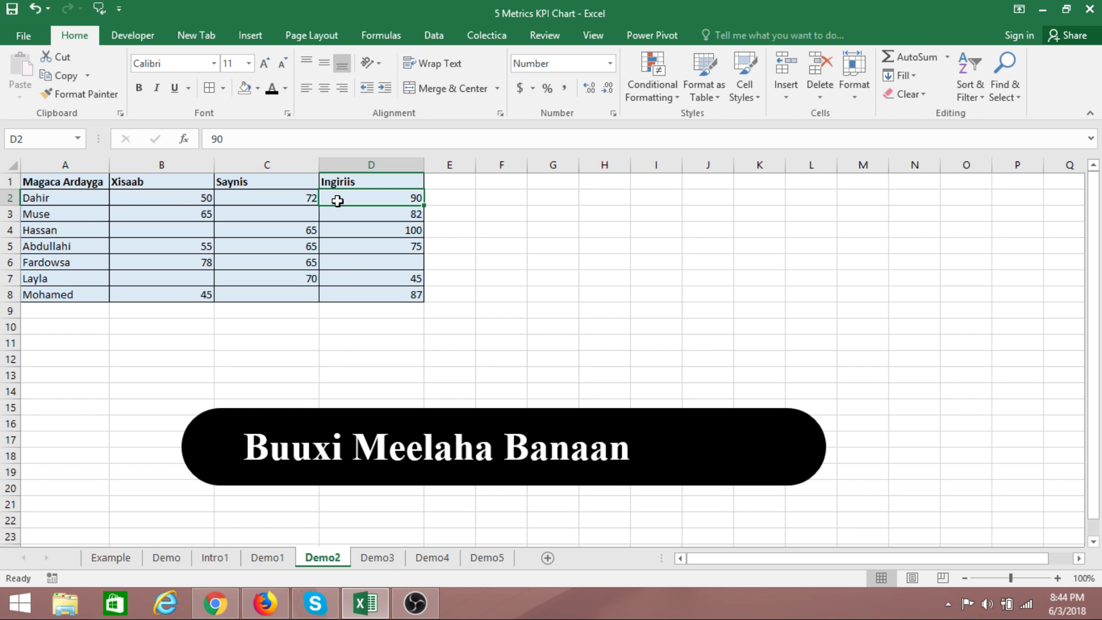
click(172, 214)
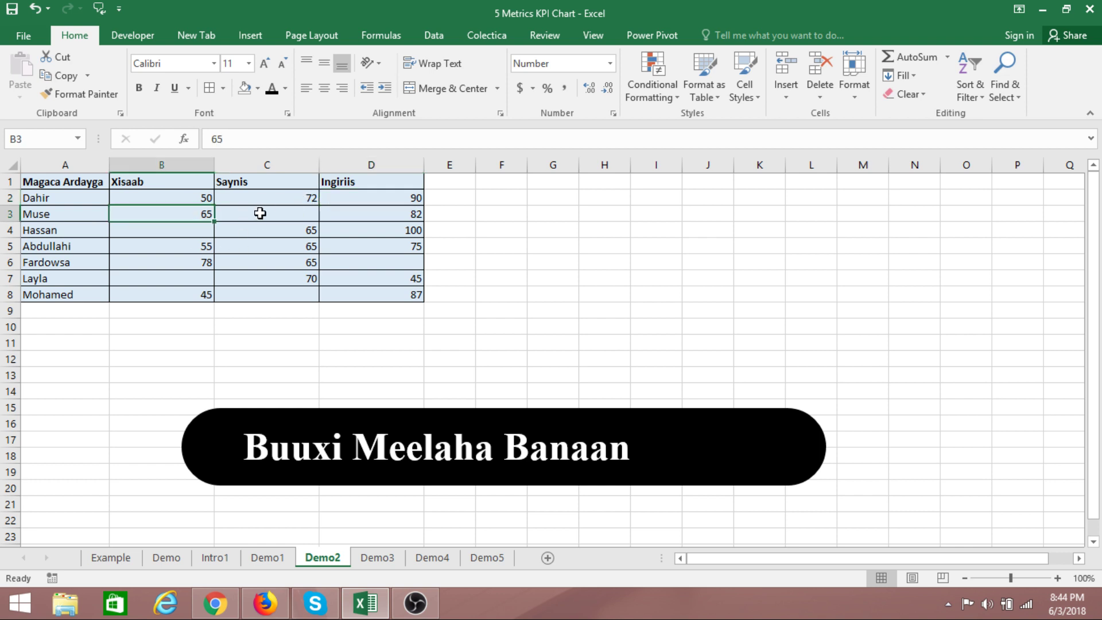
click(261, 212)
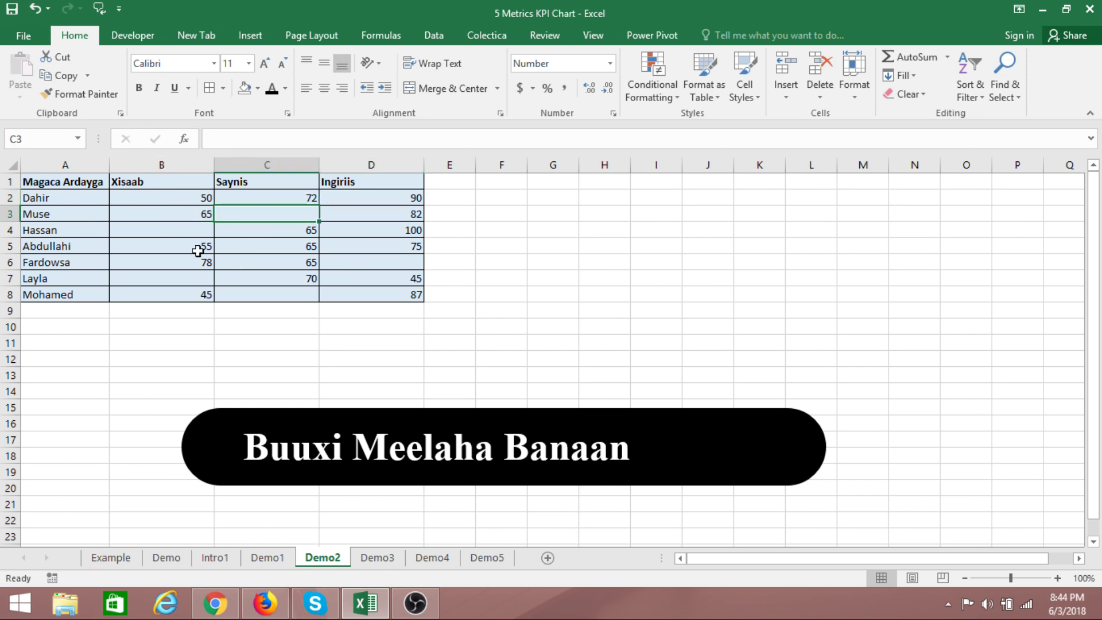
click(179, 229)
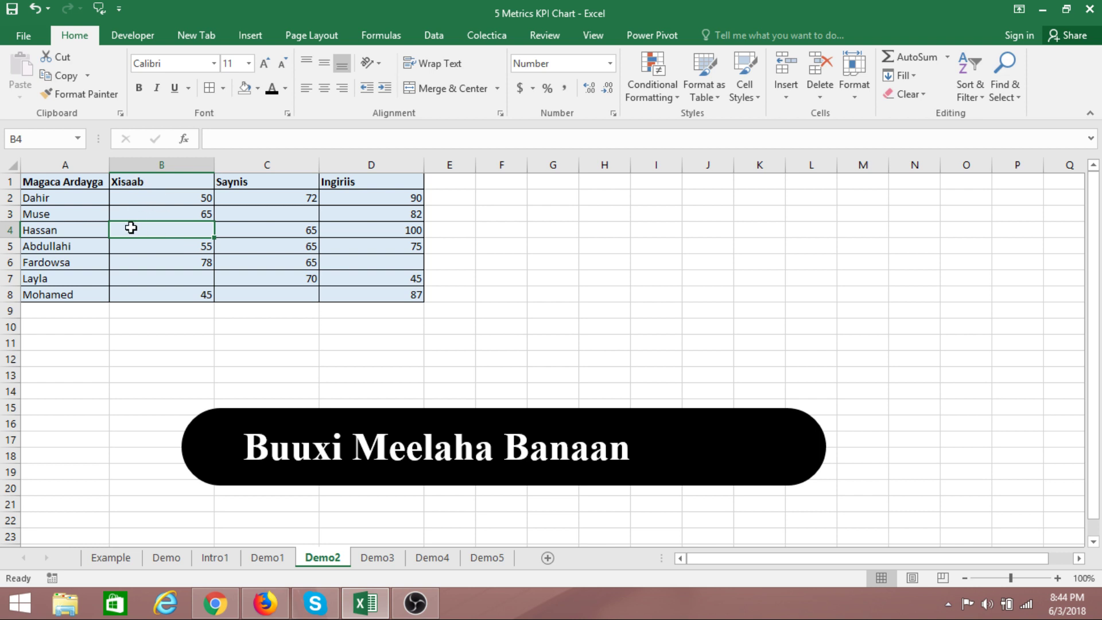
click(246, 292)
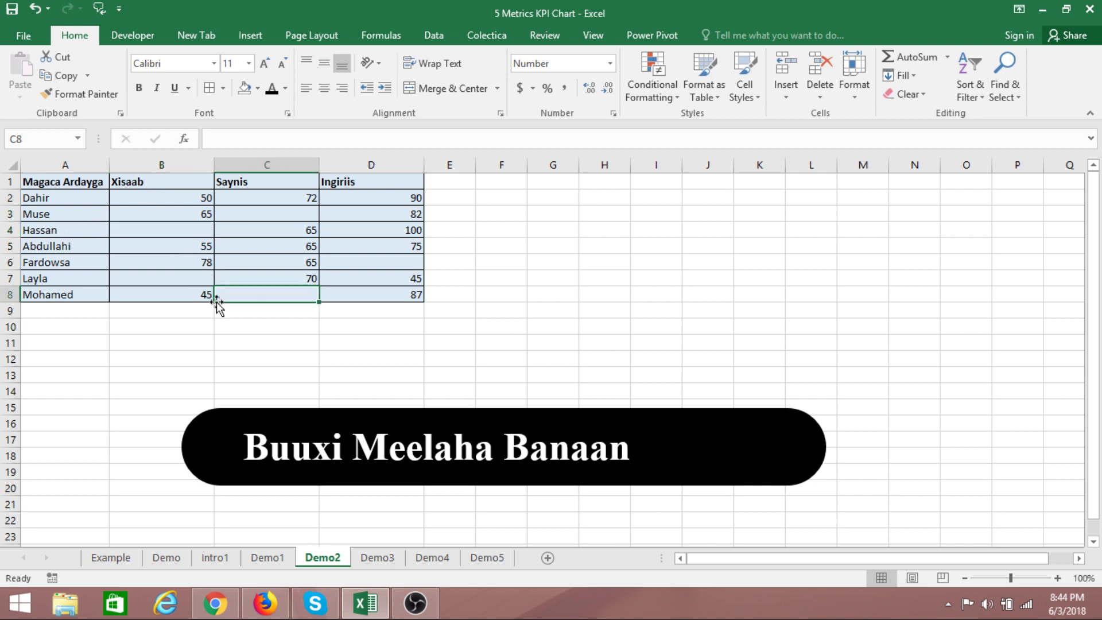
drag(344, 258, 406, 276)
click(546, 252)
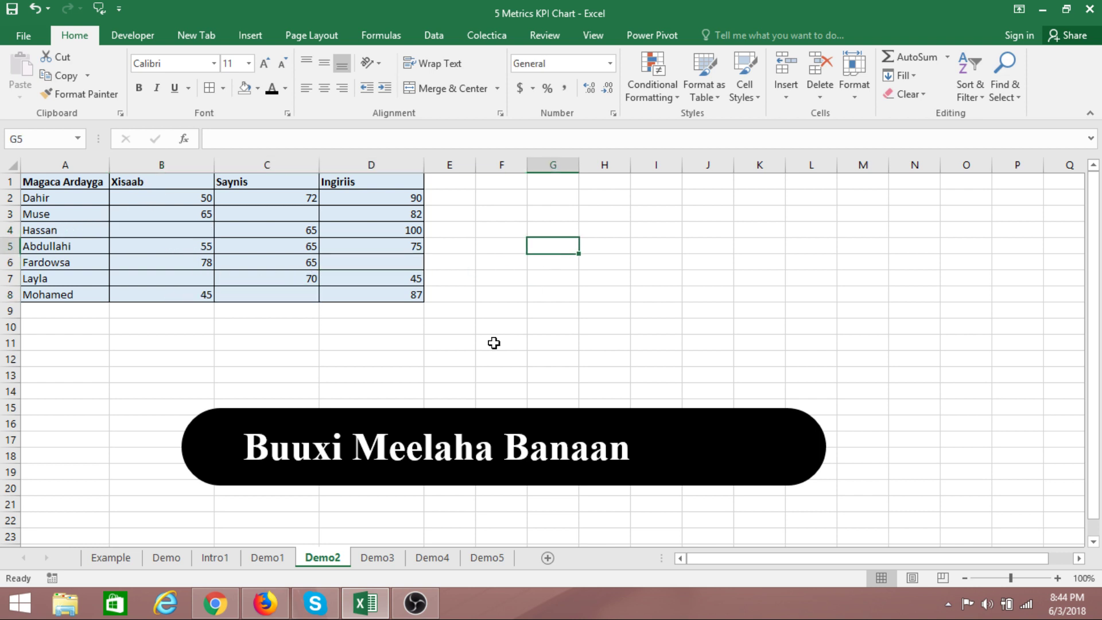
click(470, 327)
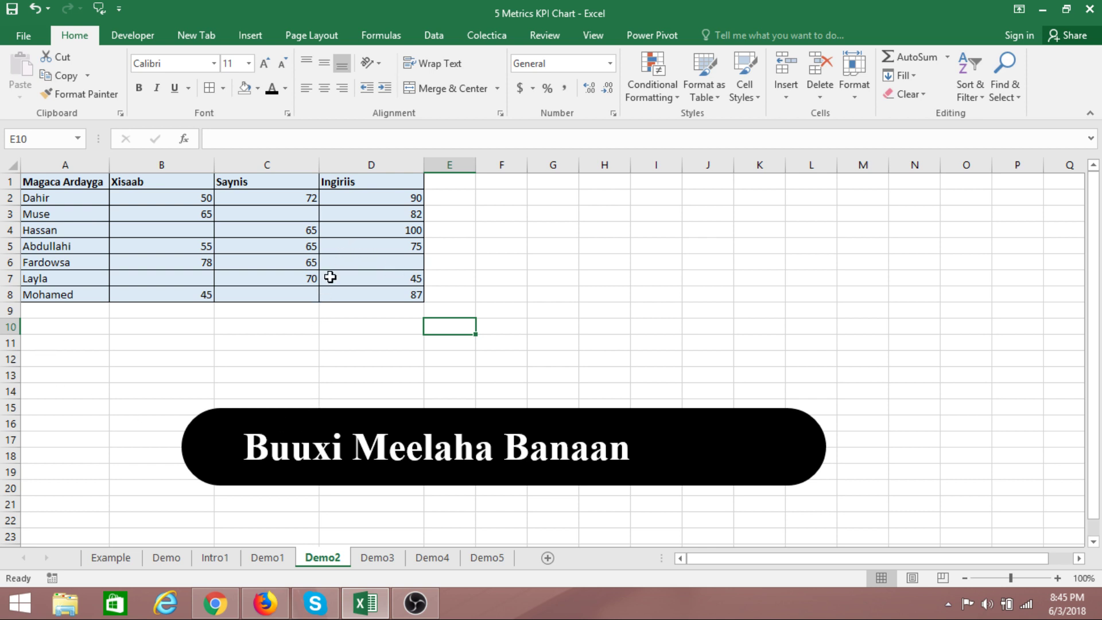
click(586, 307)
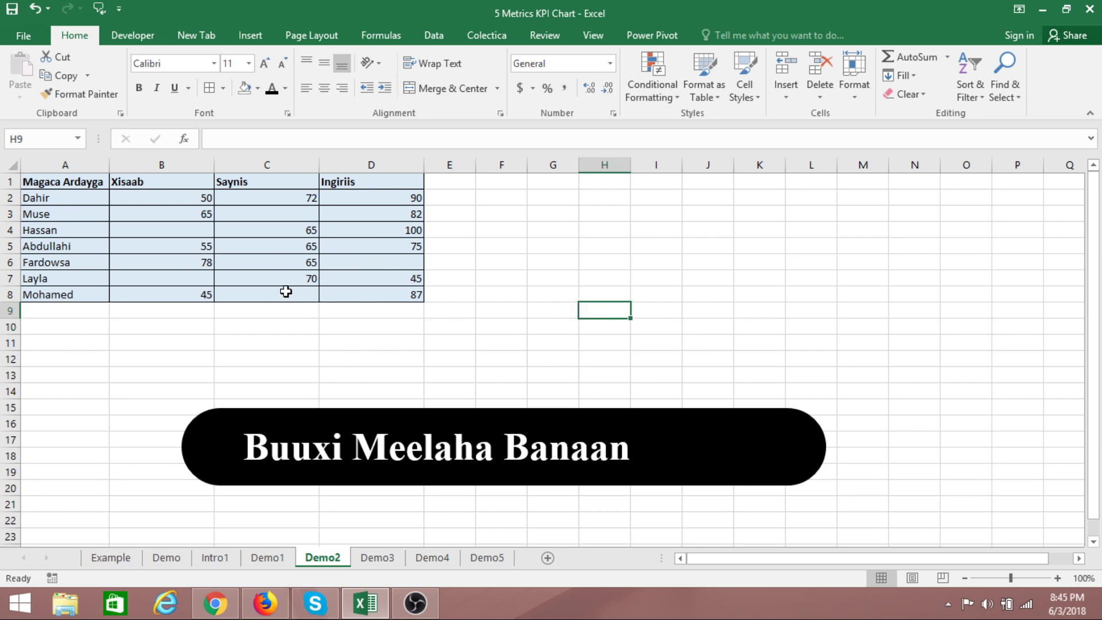
drag(72, 183, 363, 291)
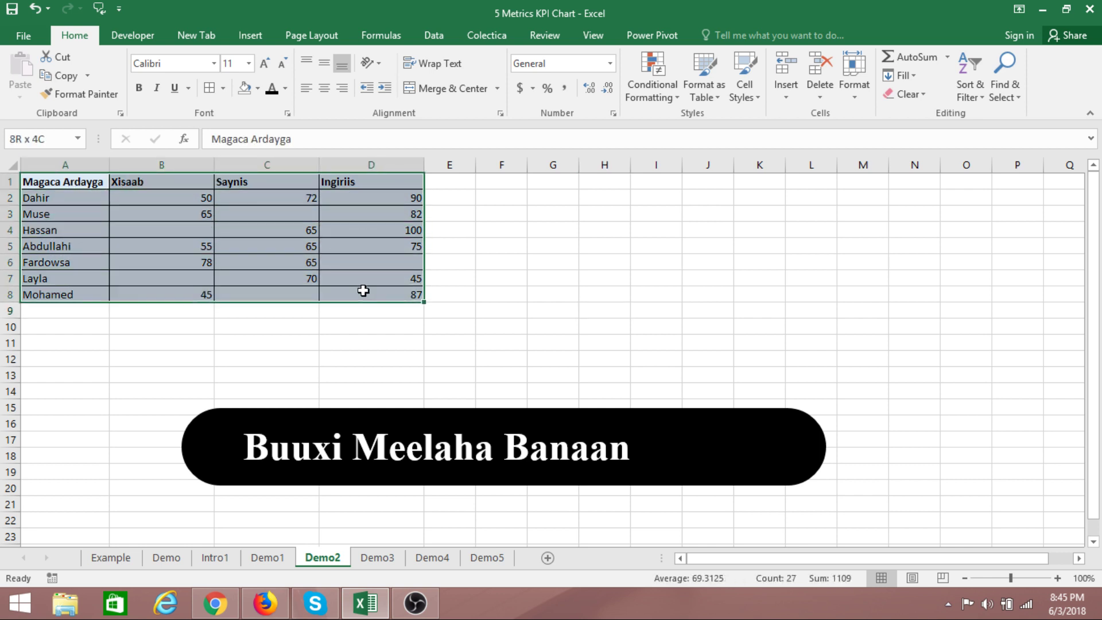
click(82, 322)
drag(46, 200, 384, 292)
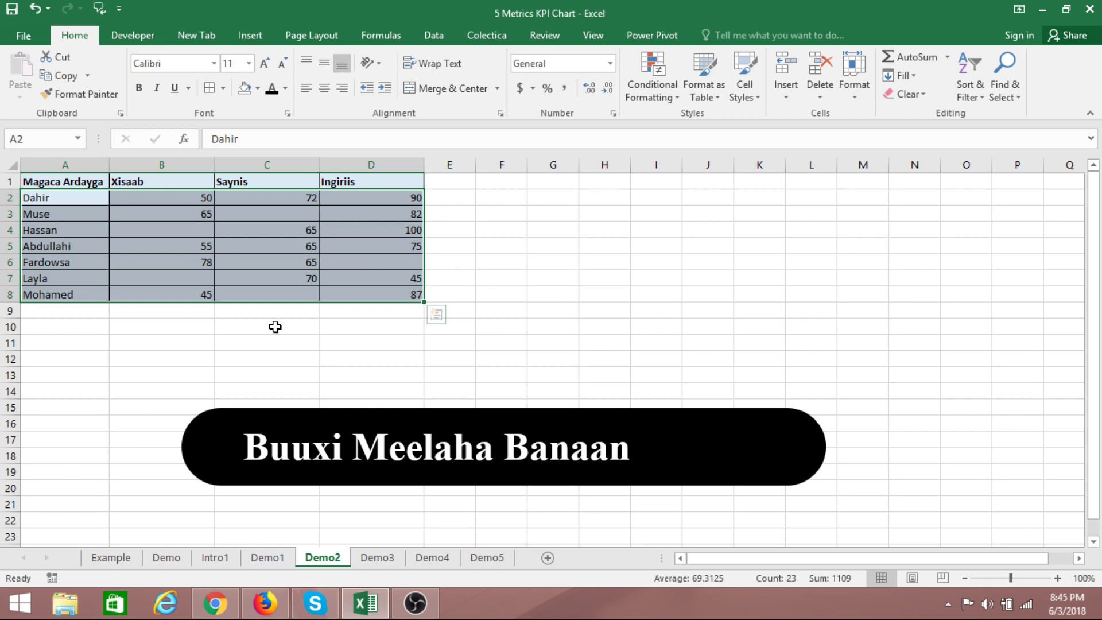
click(184, 343)
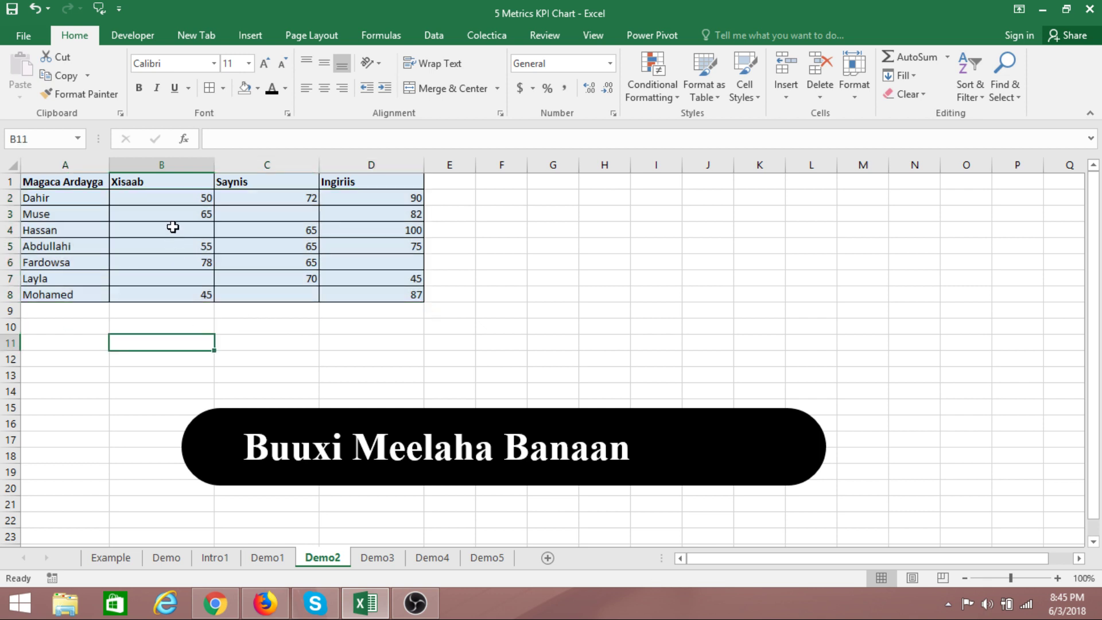
- Select only the blank cells within the marks range B2:D8 using Go To Special with the Blanks option
drag(172, 202, 364, 292)
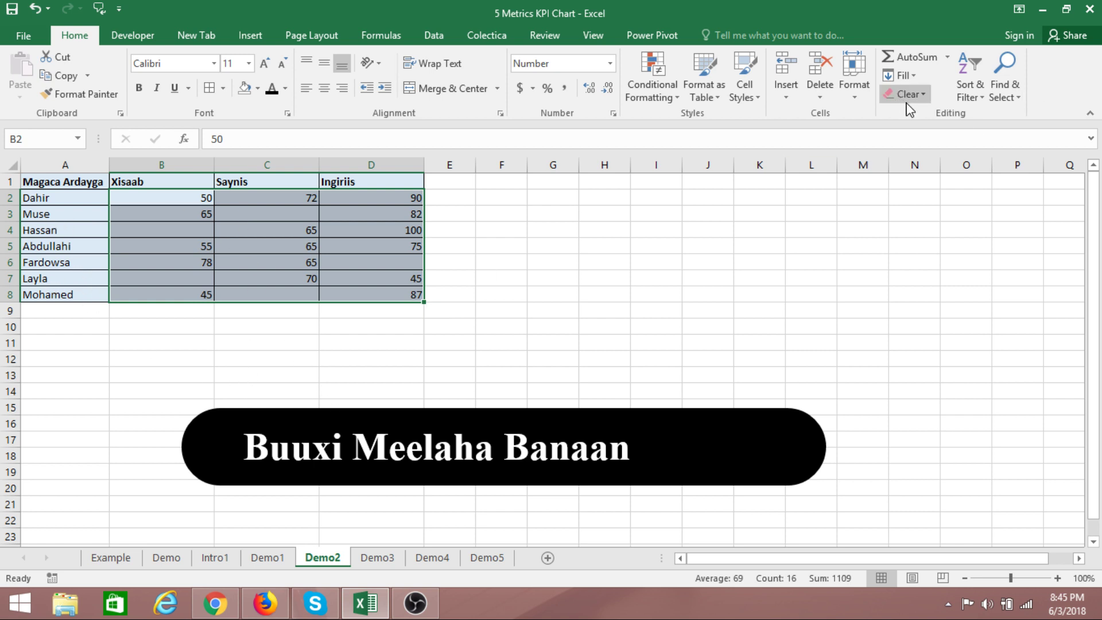
click(1001, 97)
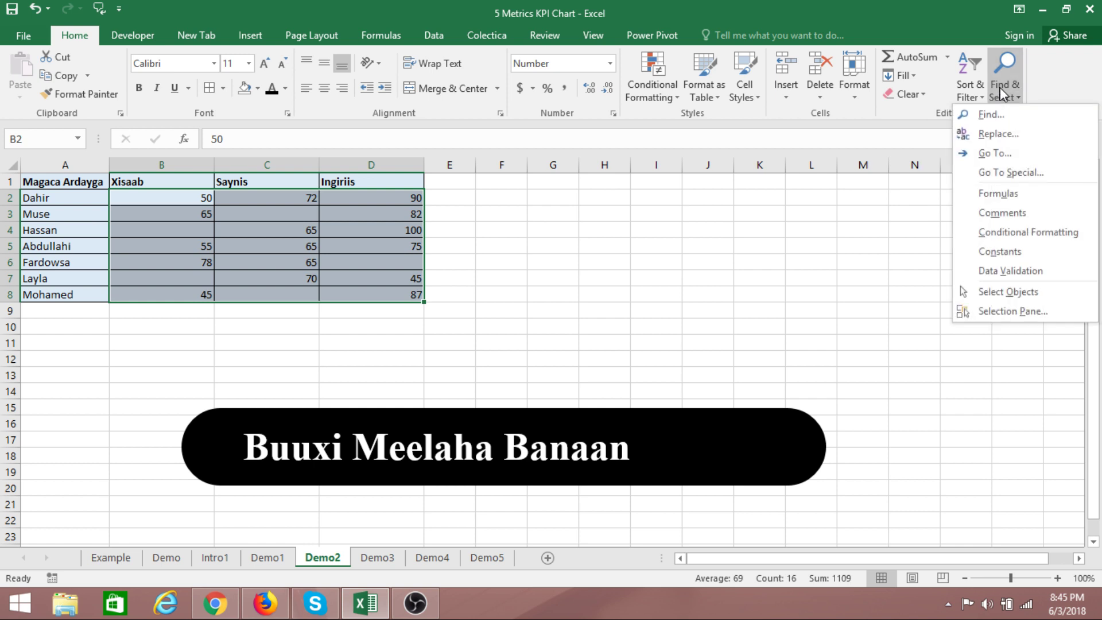
click(1002, 180)
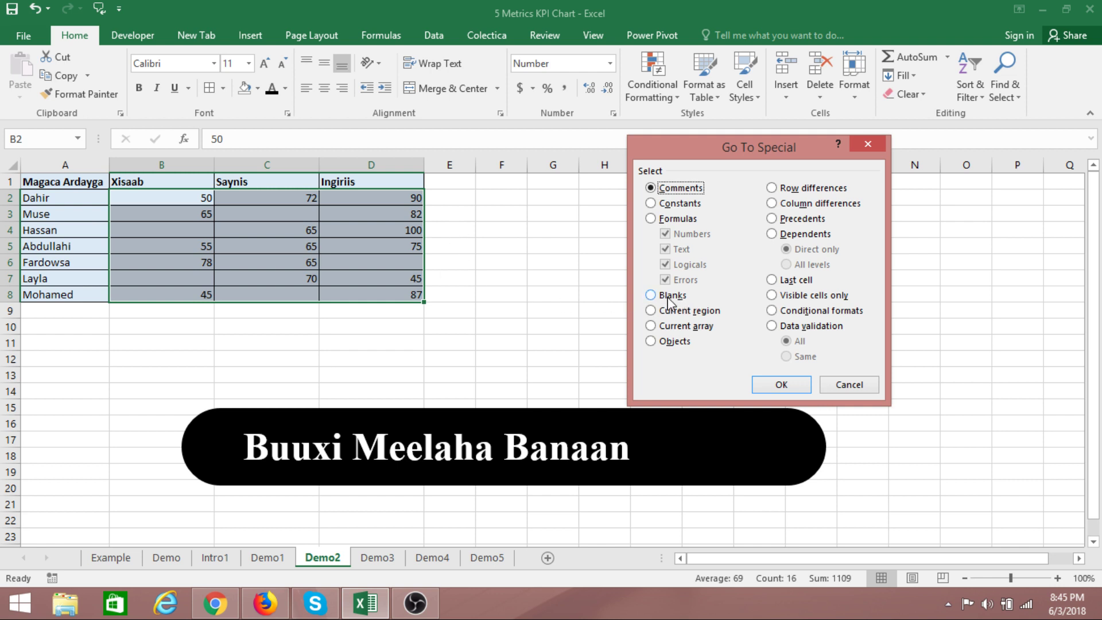
click(650, 295)
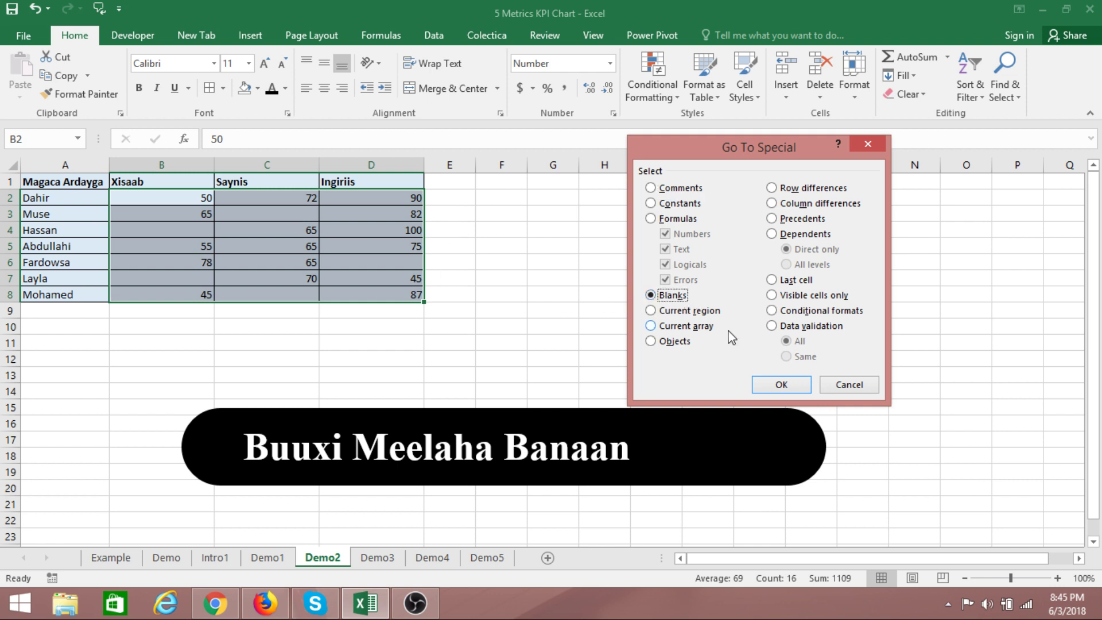
click(769, 386)
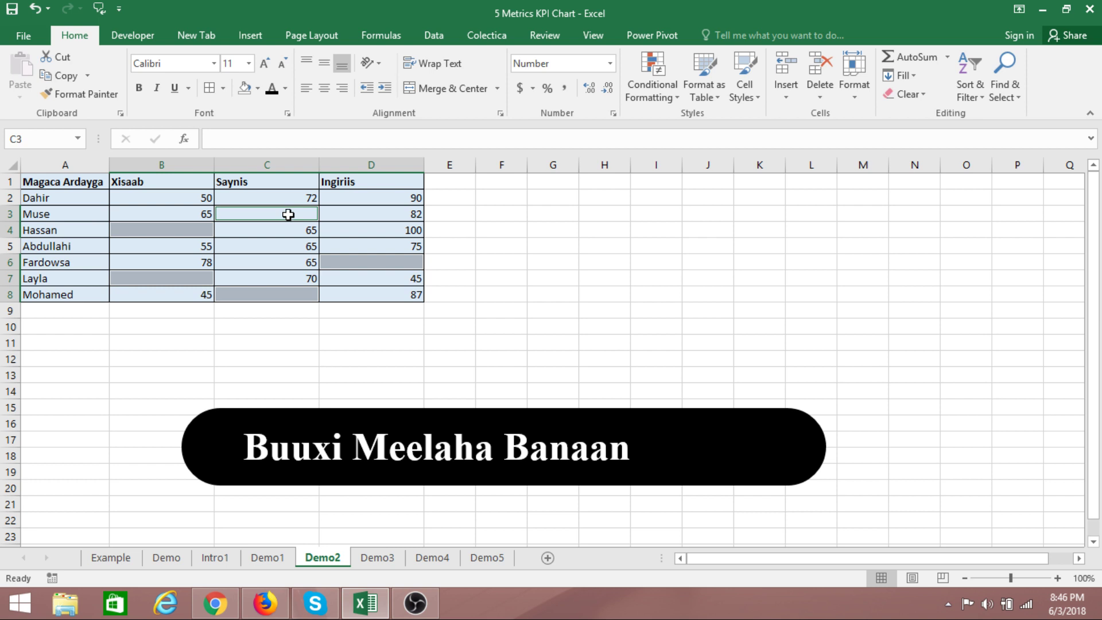
- Fill all the selected blank marks cells at once with the text "kama soo qaybgalin" and check the filled cells
text(kama soo qaybgalin)
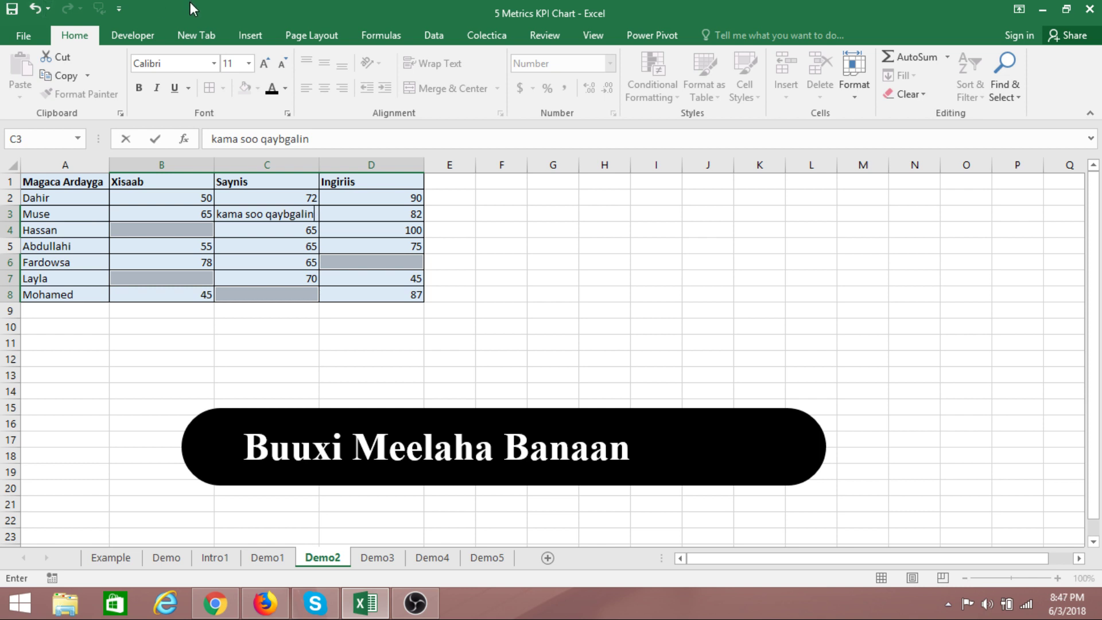
key(ctrl+Return)
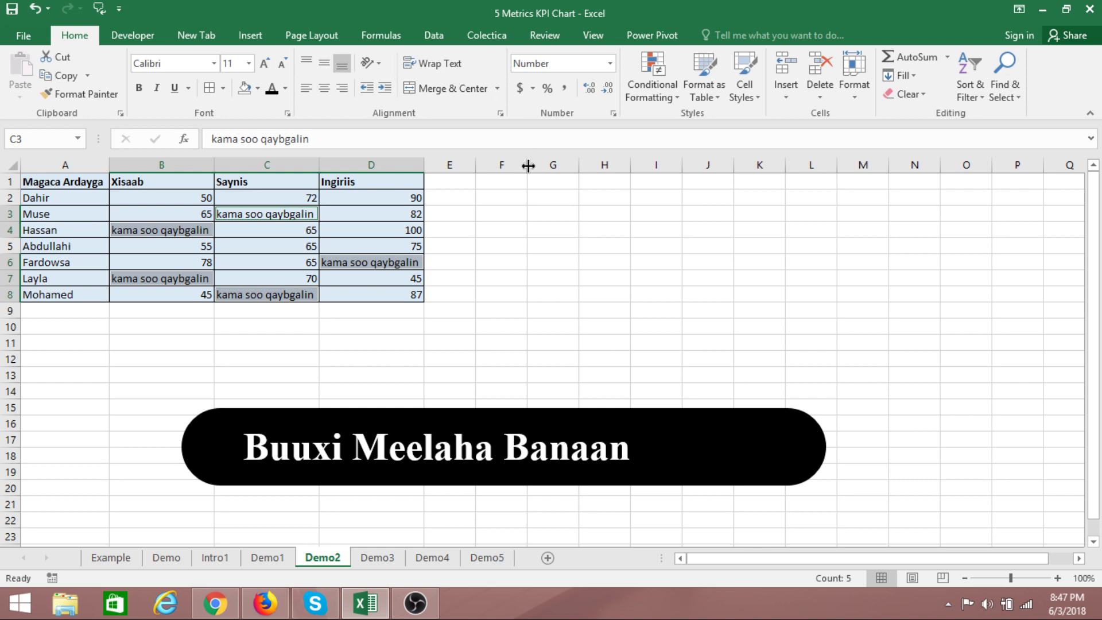
click(572, 275)
click(174, 228)
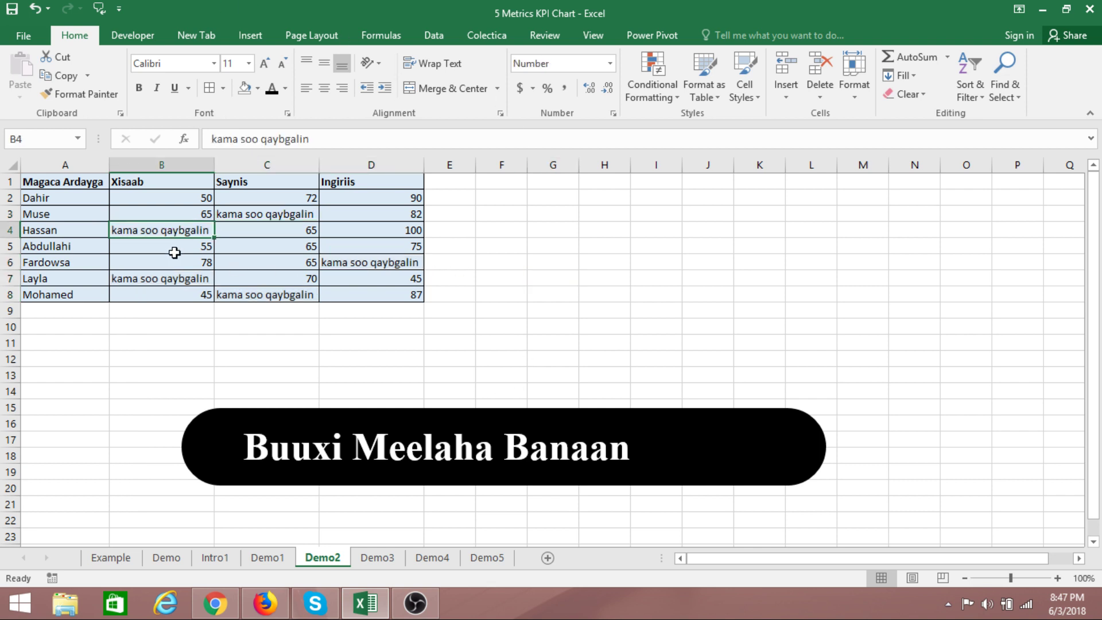
click(173, 280)
click(315, 296)
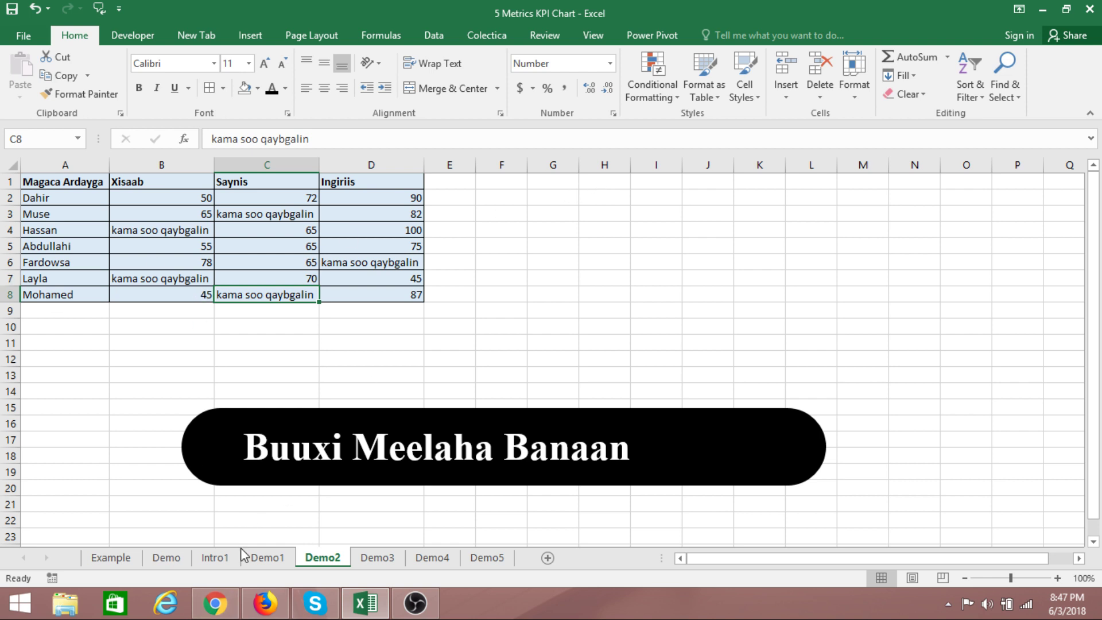
- Open the Demo3 sheet and examine the student marks table in A1:D13 for repeated entries
click(376, 558)
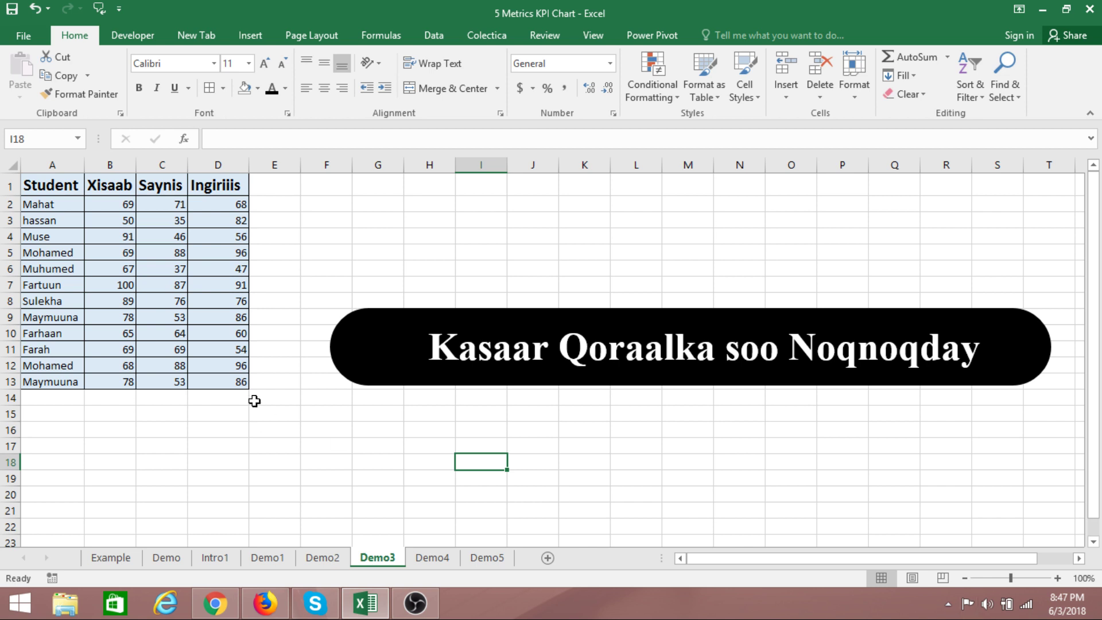
click(48, 187)
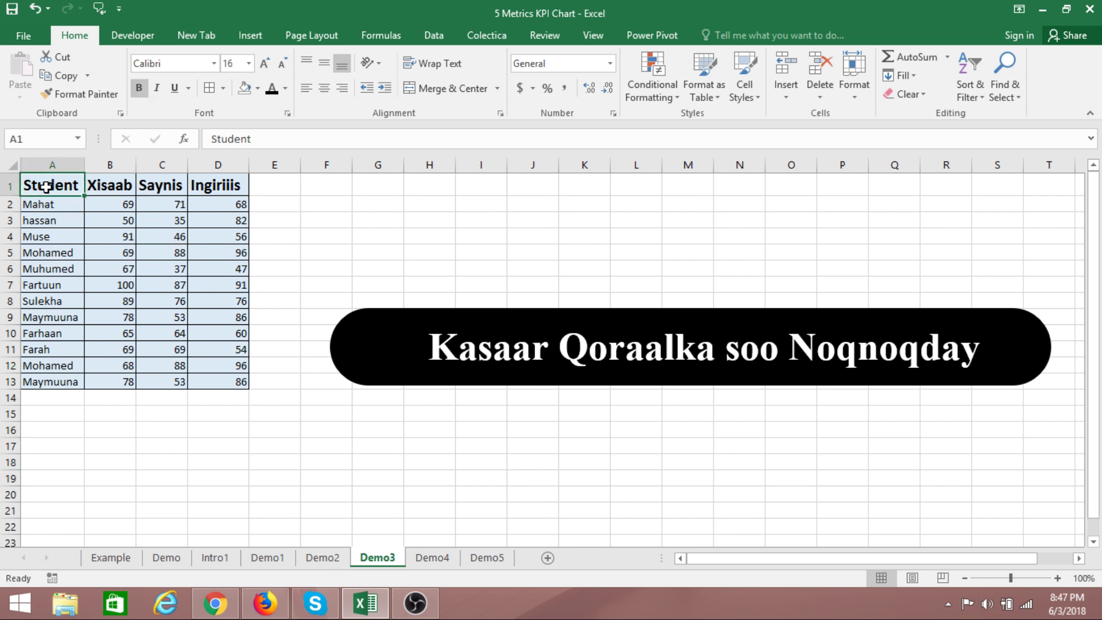
click(123, 183)
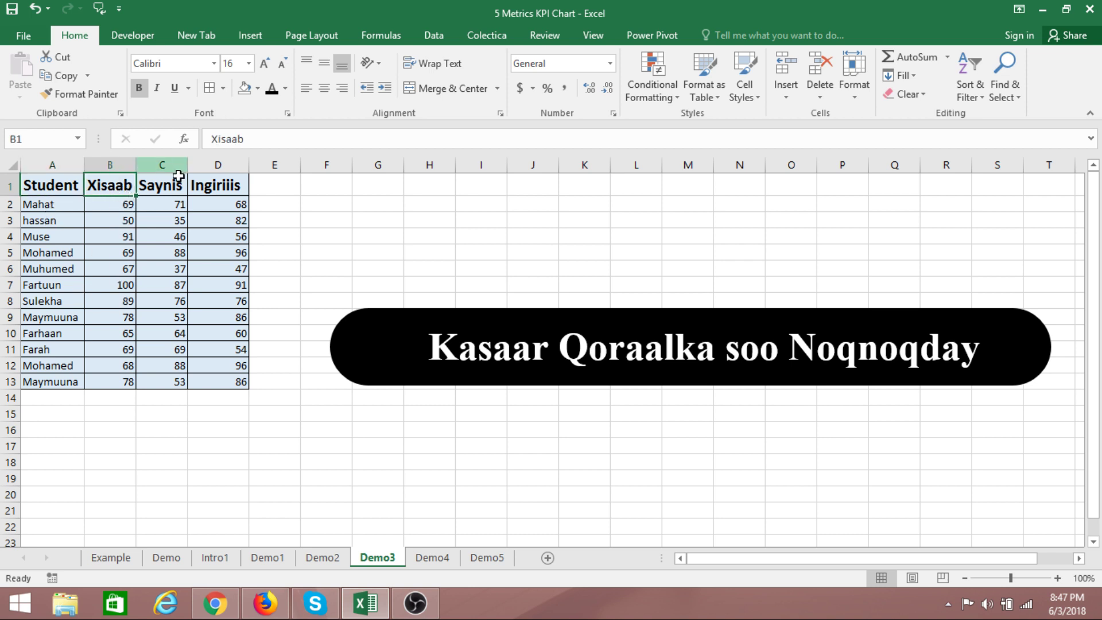
click(159, 333)
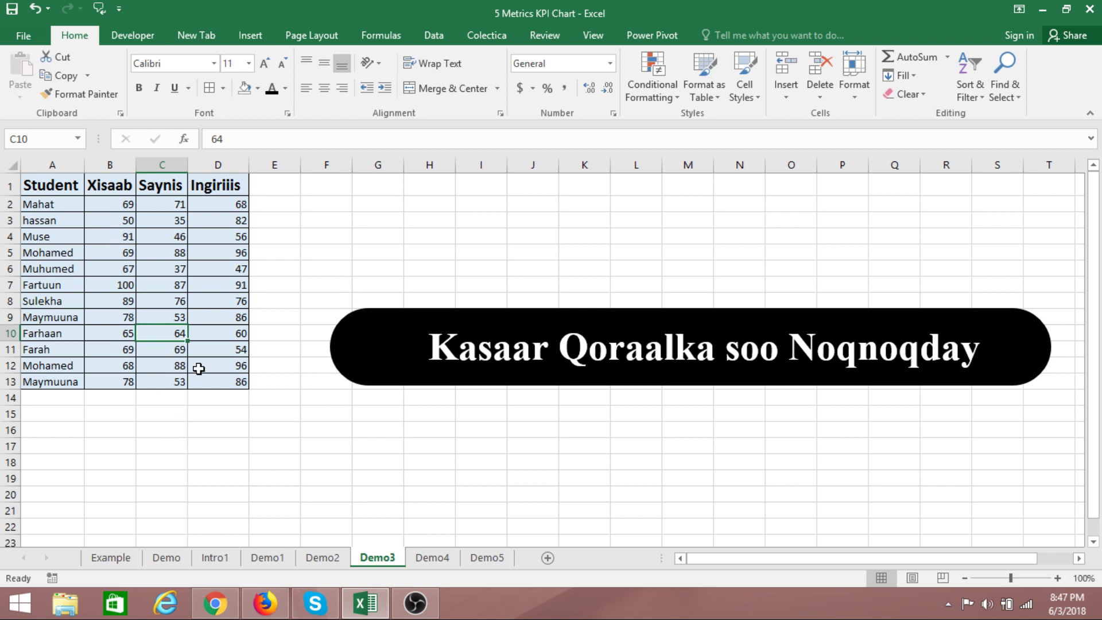
click(167, 416)
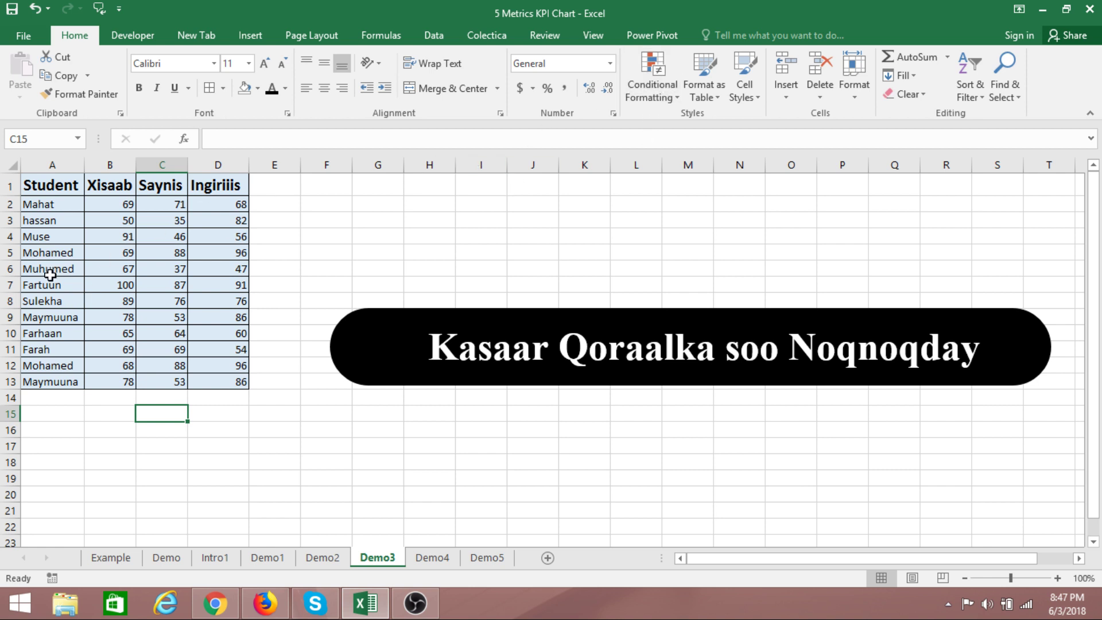
drag(41, 187, 236, 377)
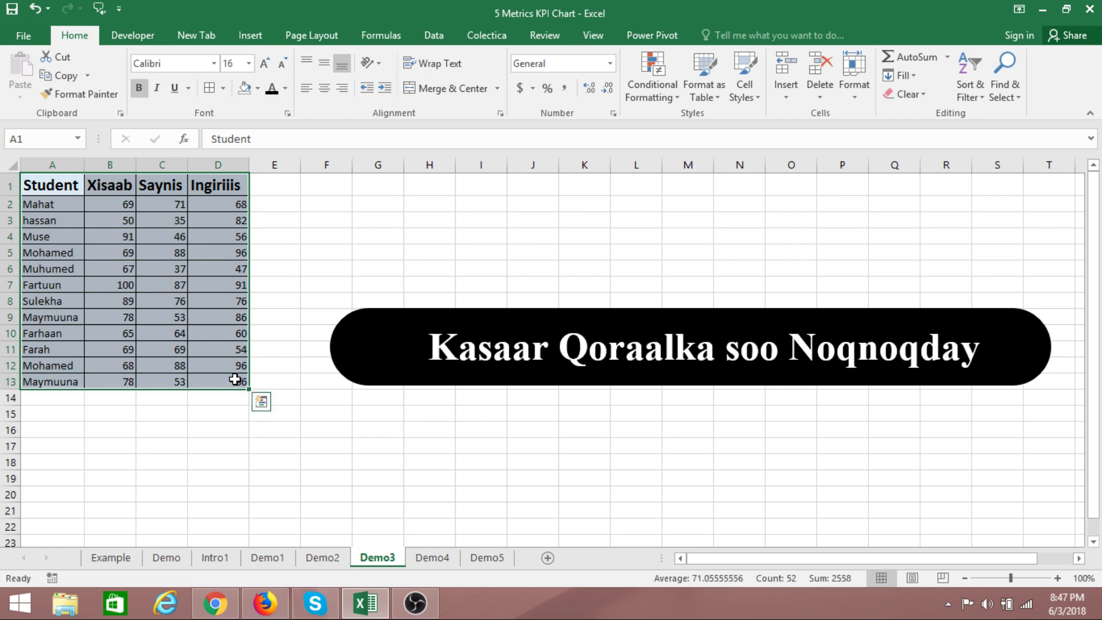
click(212, 266)
drag(46, 204, 216, 239)
click(154, 317)
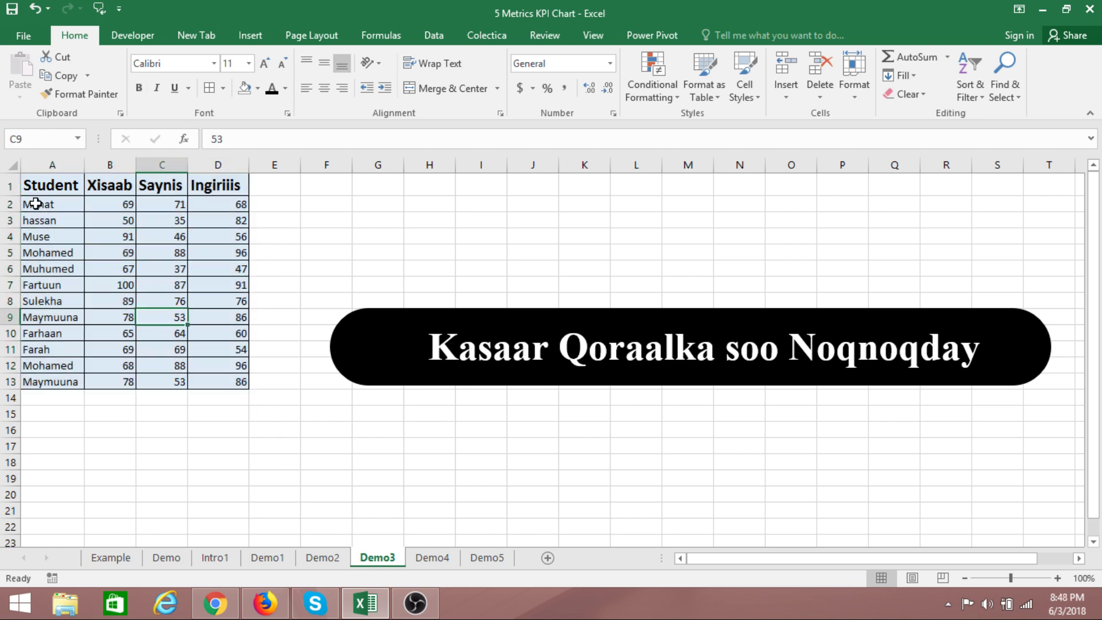
- Highlight duplicate values in A1:D13 using Light Red Fill with Dark Red Text, and undo the highlighting
drag(38, 186, 211, 388)
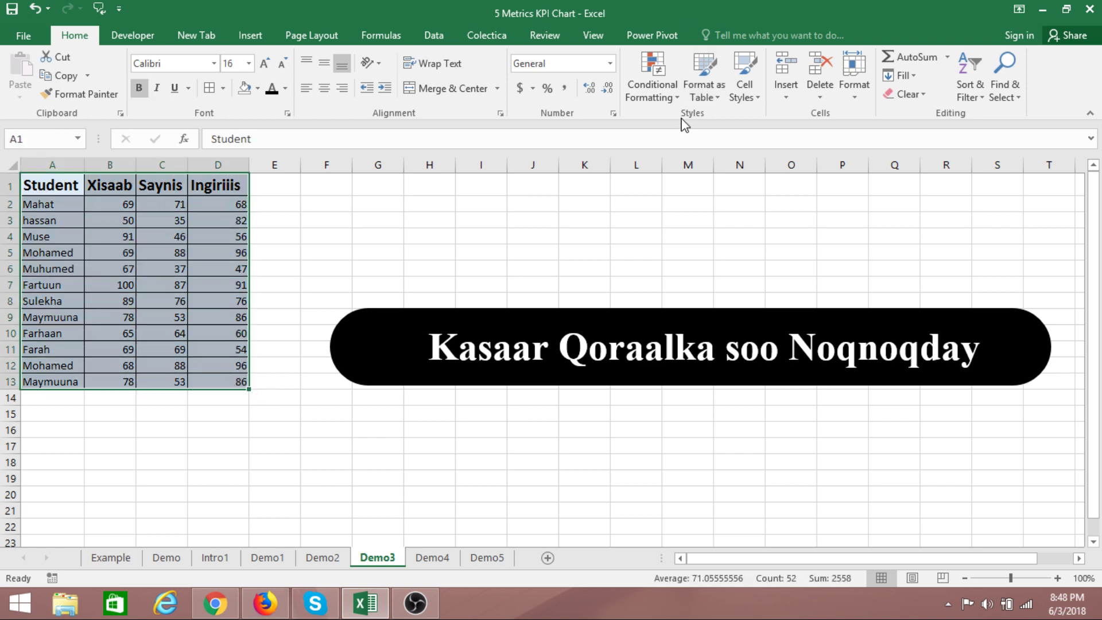
click(659, 83)
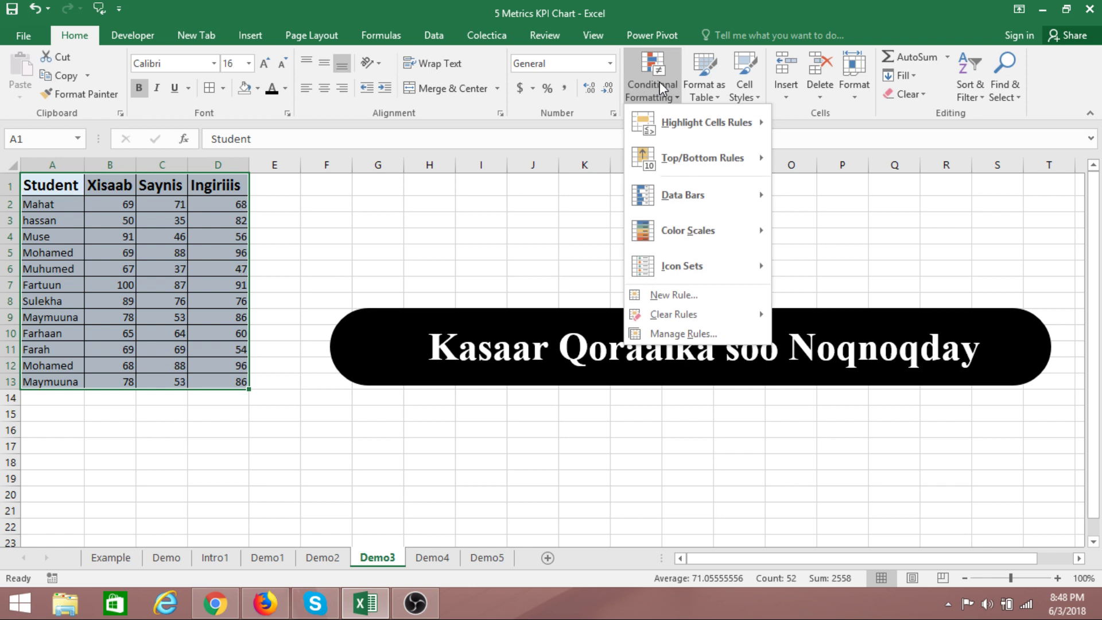
mouse_move(677, 122)
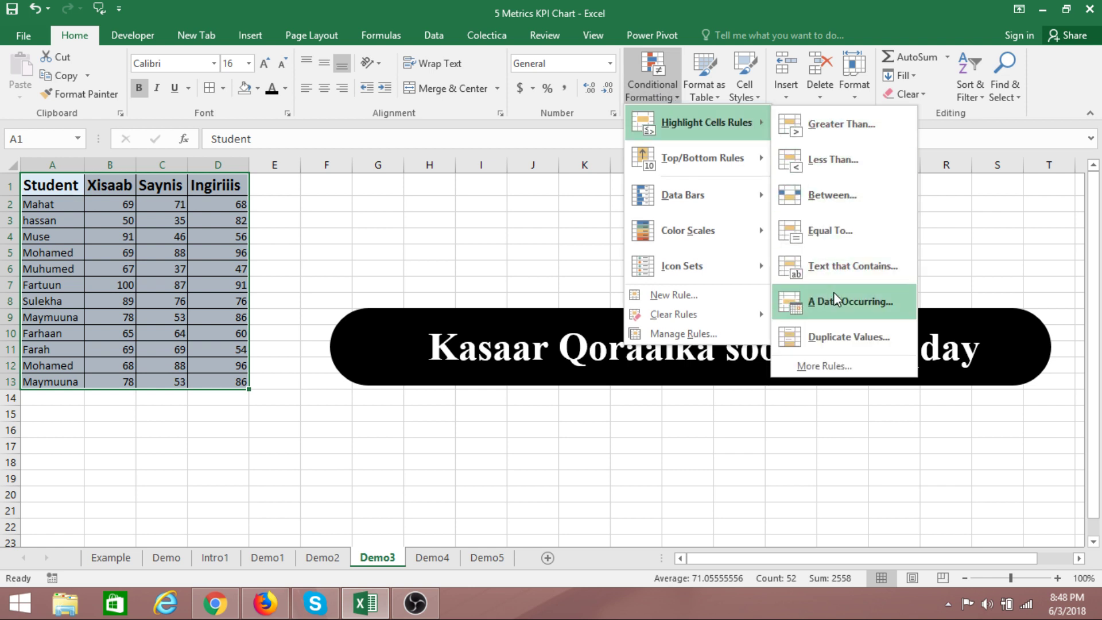
click(855, 338)
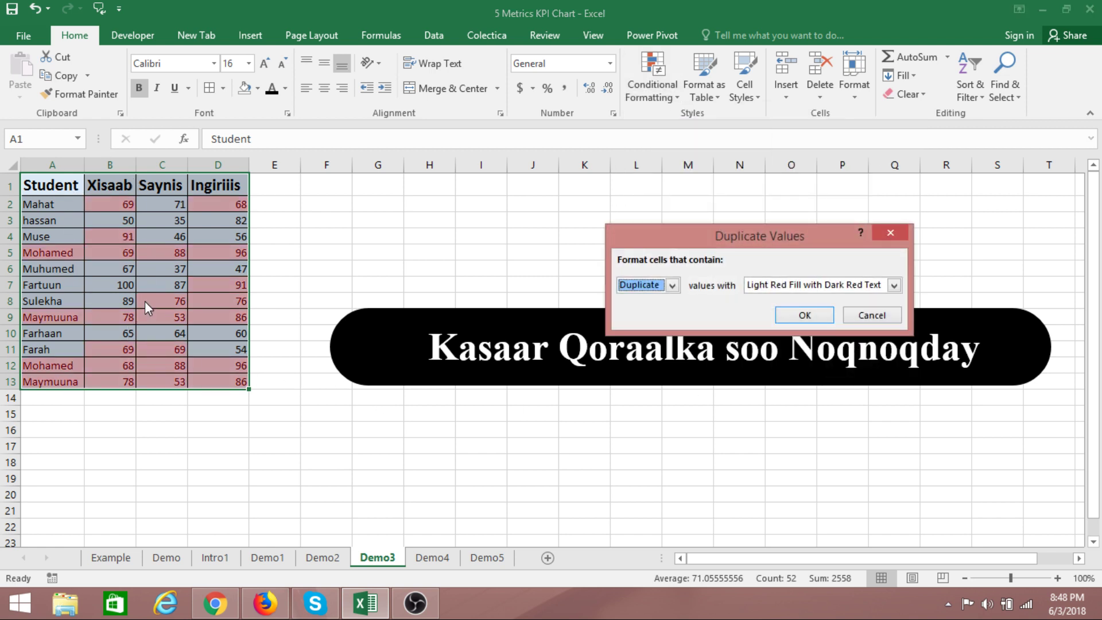
click(805, 315)
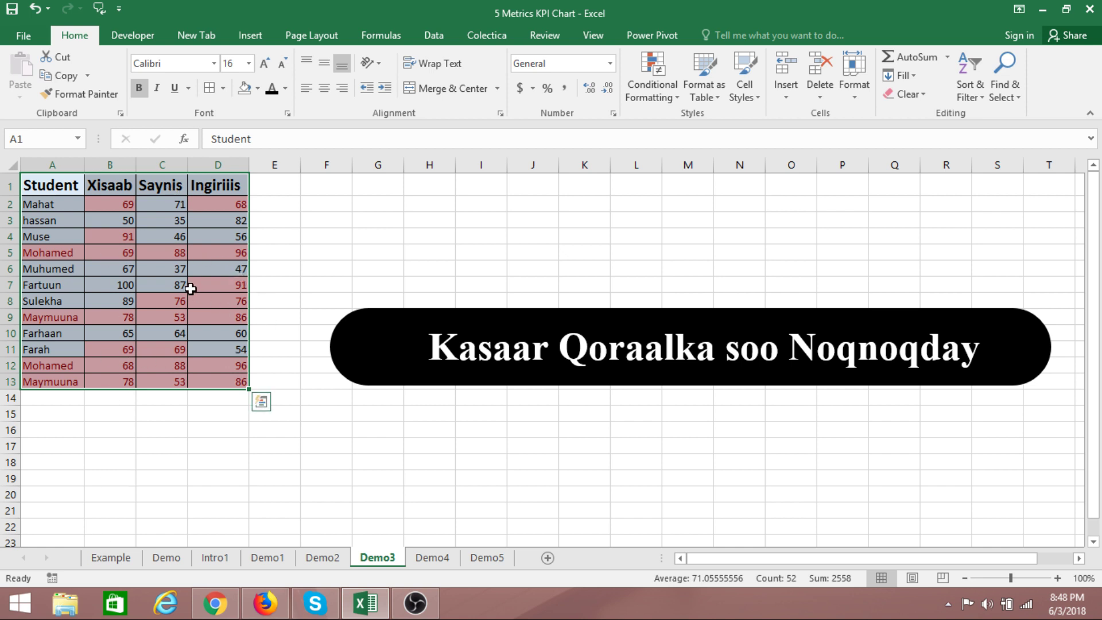
key(ctrl+z)
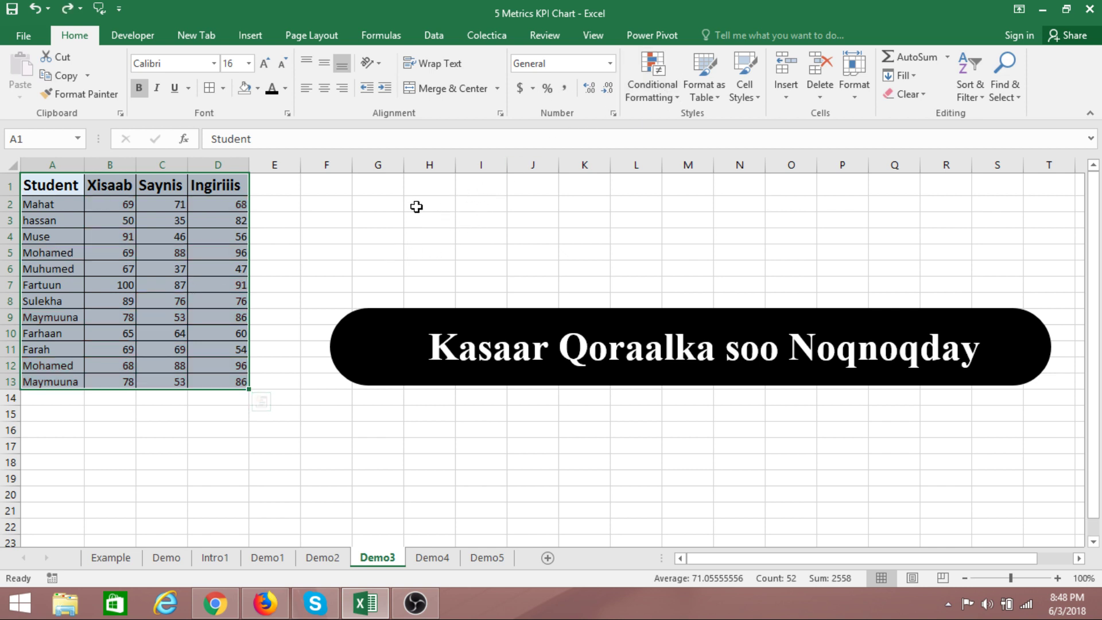
- Remove duplicate rows from A1:D13, matching on Student, Xisaab, Saynis and Ingiriiis with headers enabled, and undo the removal
click(377, 236)
drag(60, 185, 224, 381)
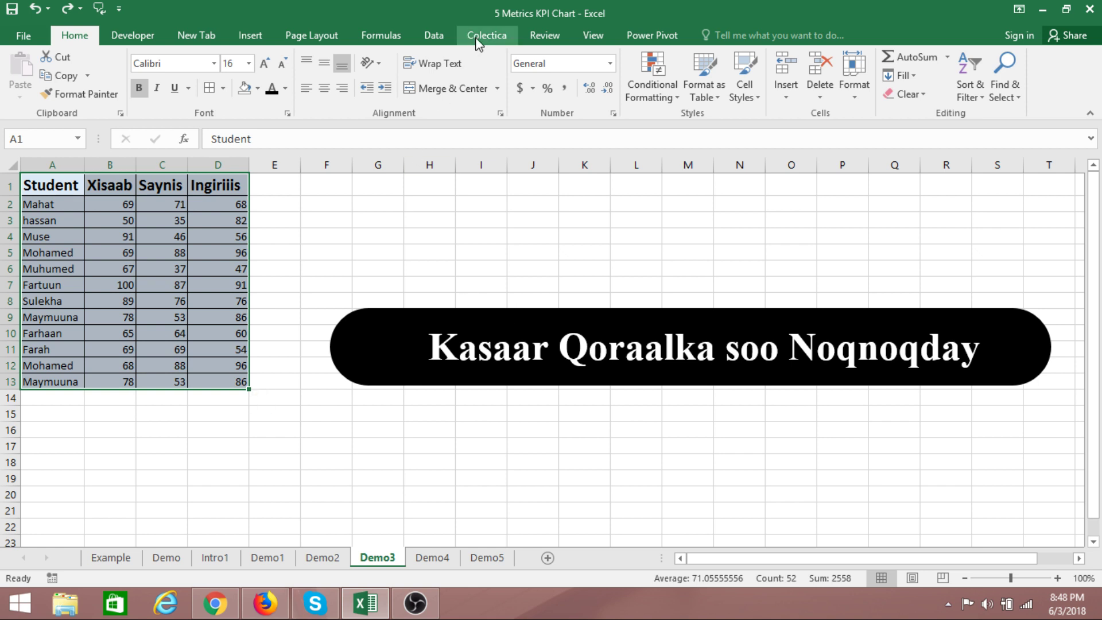
click(435, 36)
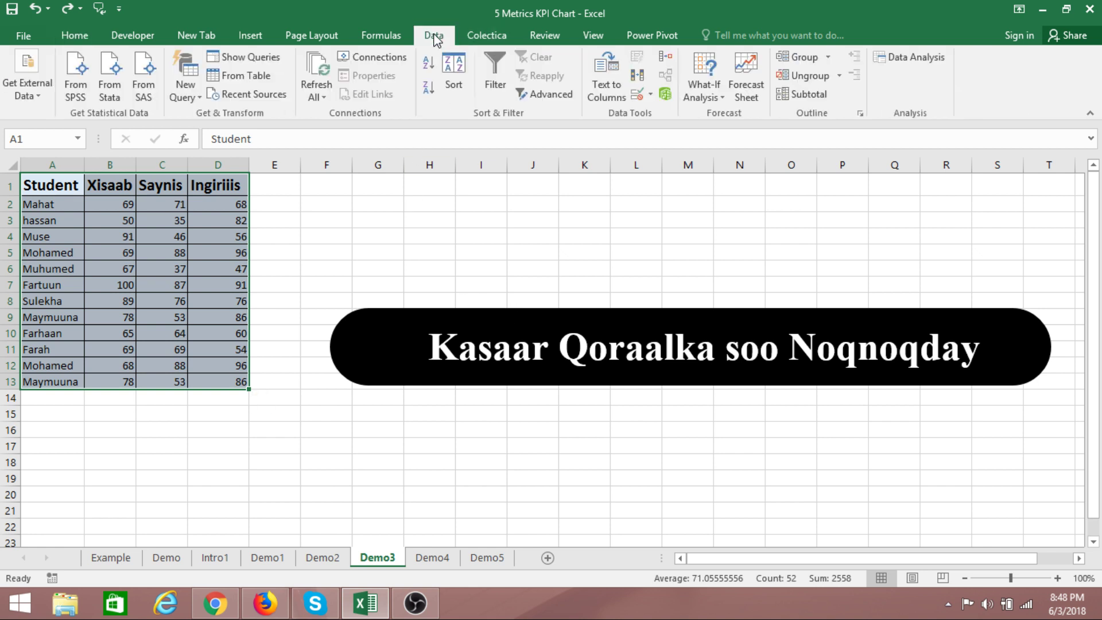
click(637, 81)
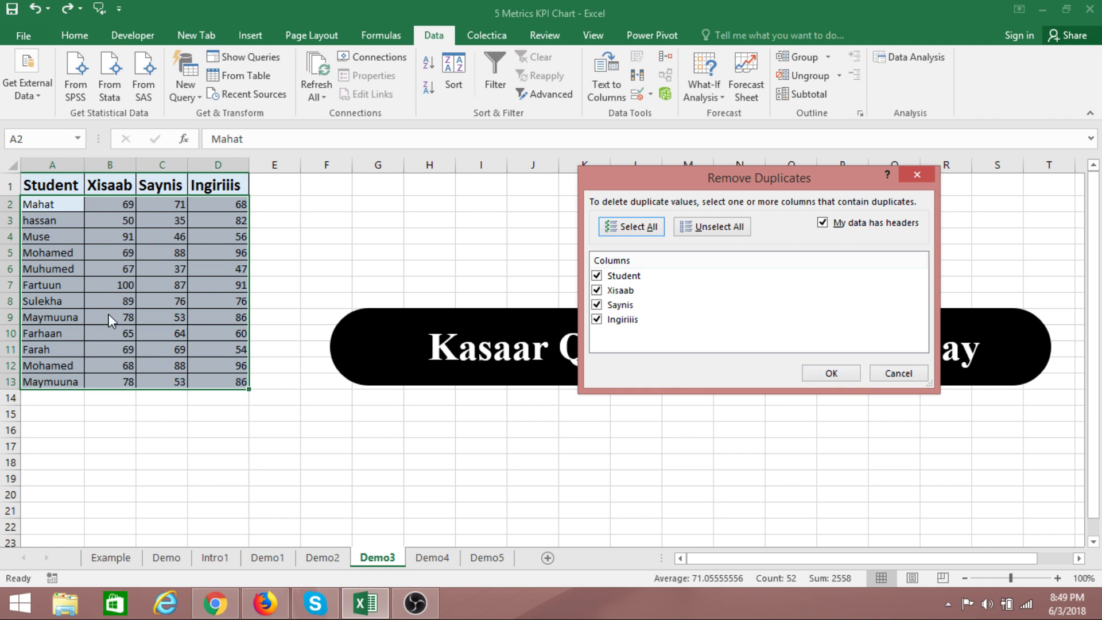
click(827, 380)
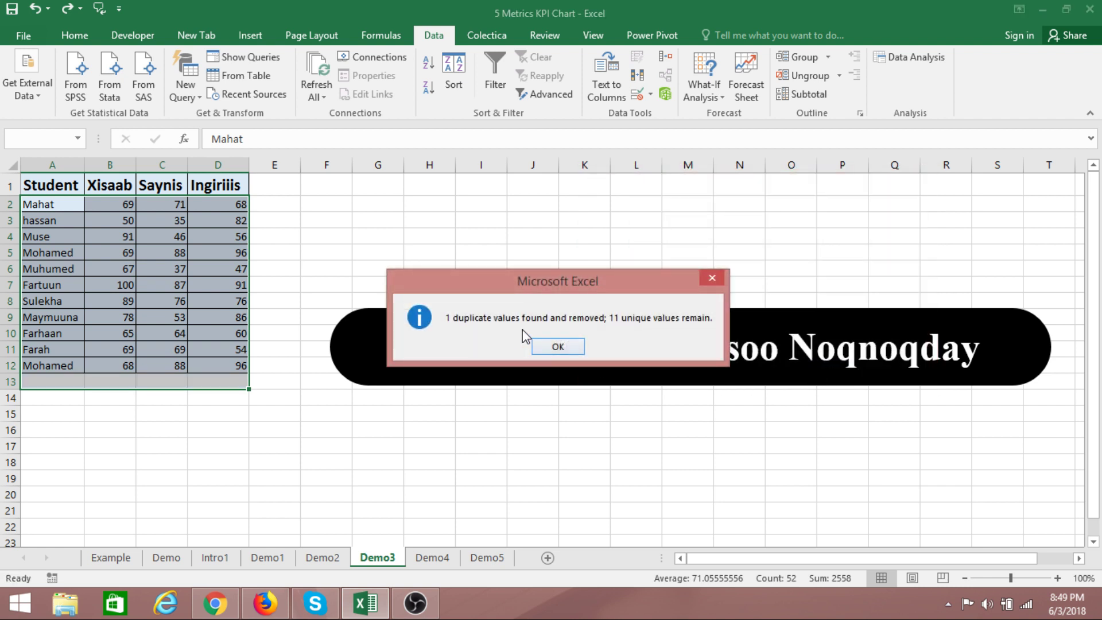
drag(487, 285, 466, 219)
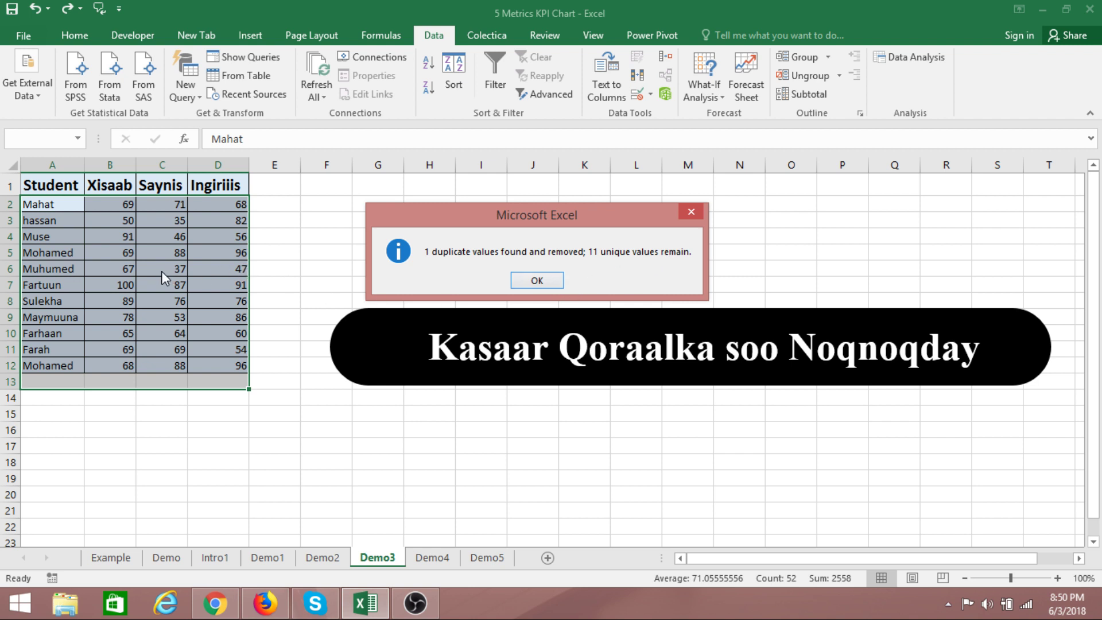
click(519, 283)
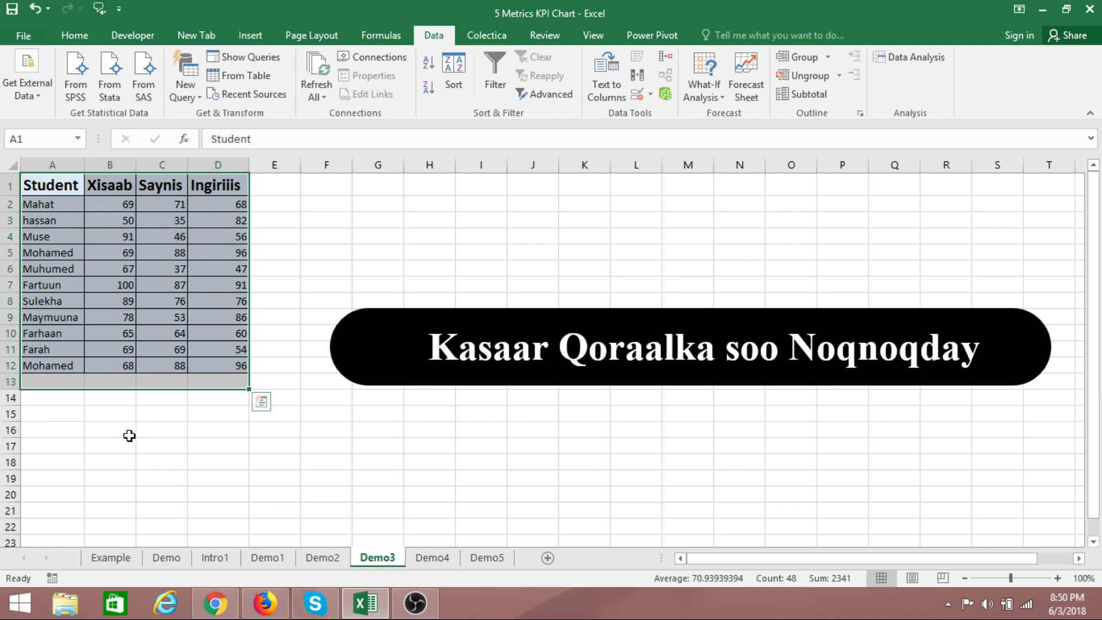
key(ctrl+z)
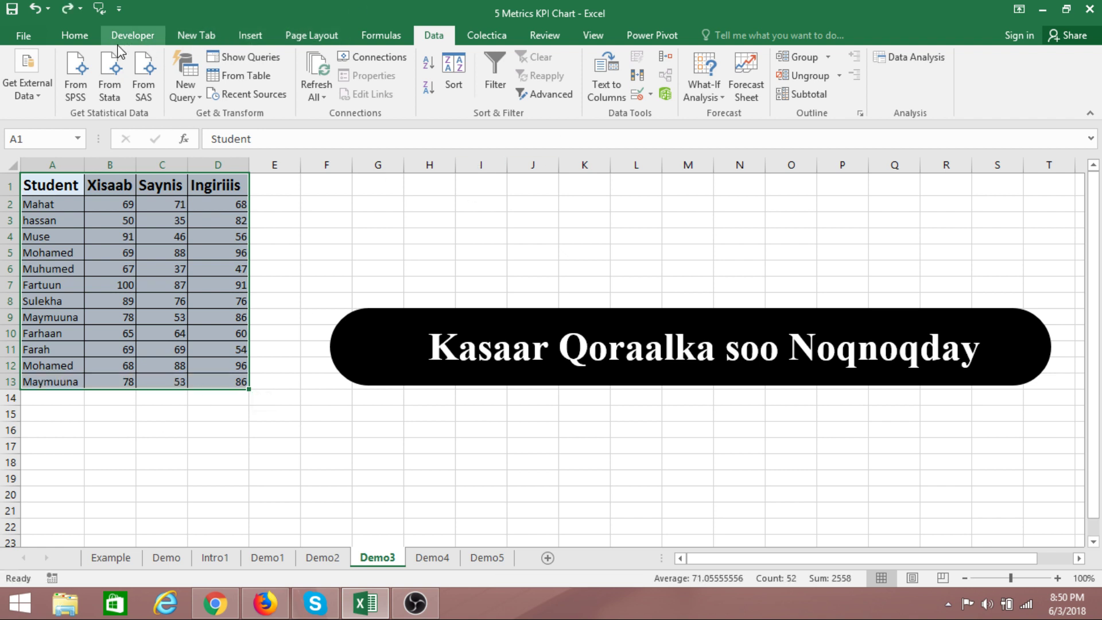
- Apply a Duplicate Values conditional format to A1:D13 using Light Red Fill with Dark Red Text
click(80, 36)
click(674, 97)
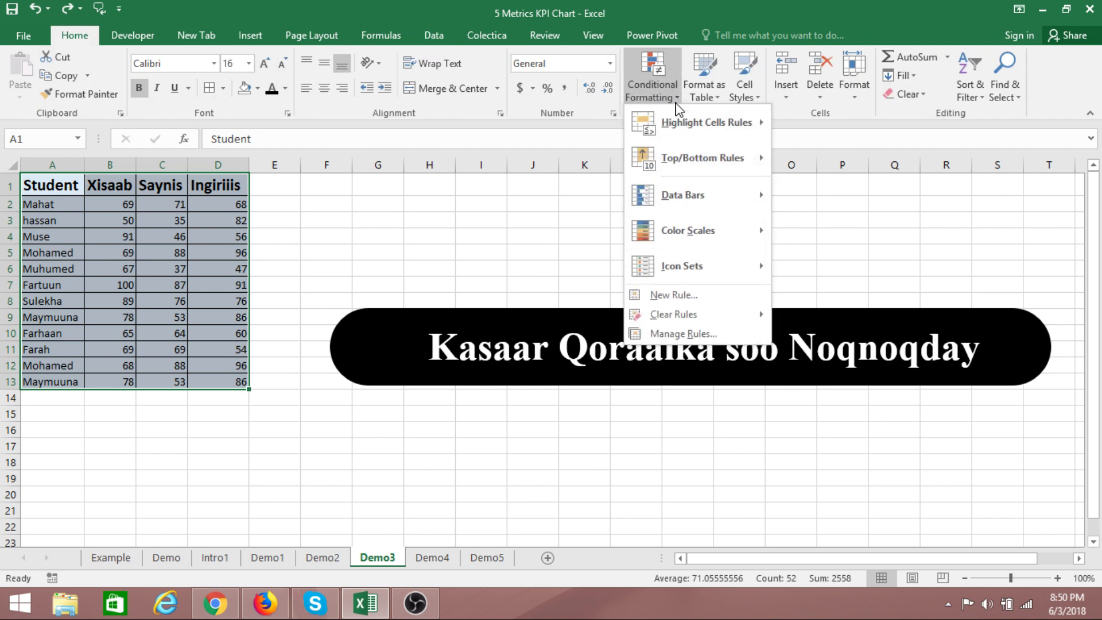
mouse_move(719, 128)
click(852, 338)
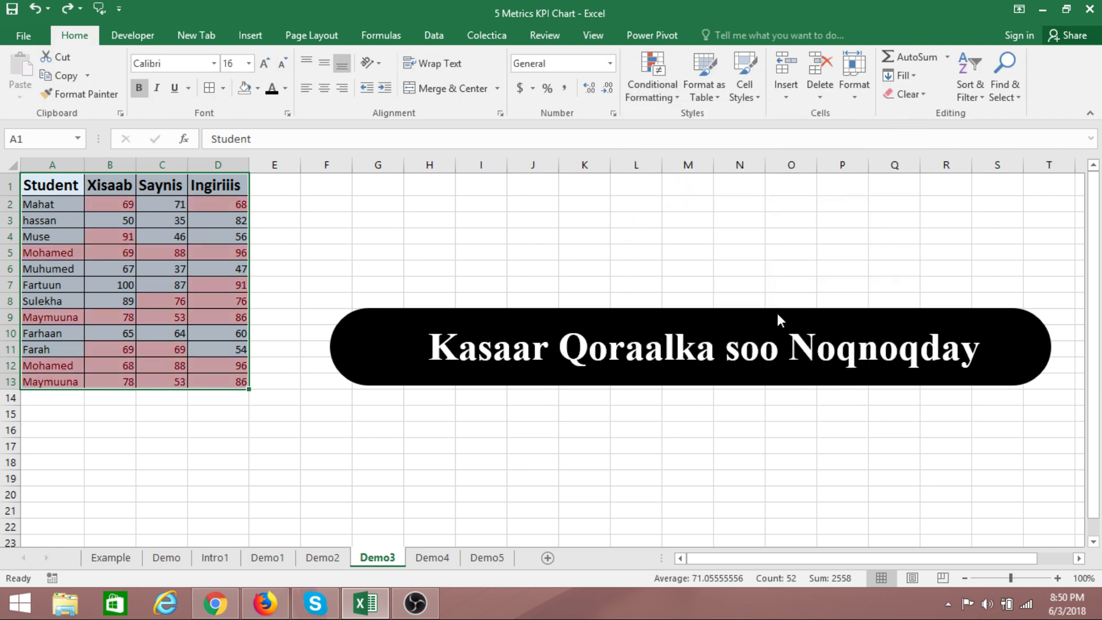
click(804, 316)
- Compare the Xisaab, Saynis and Ingiriiis marks in rows 9 and 13 to see whether the rows match
click(133, 318)
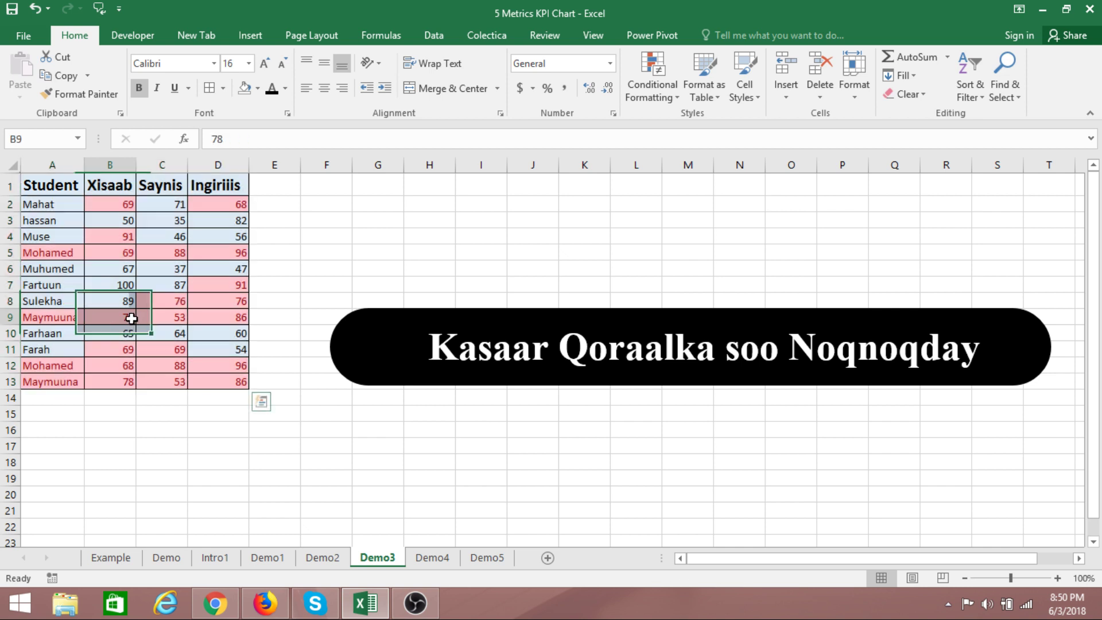
click(128, 383)
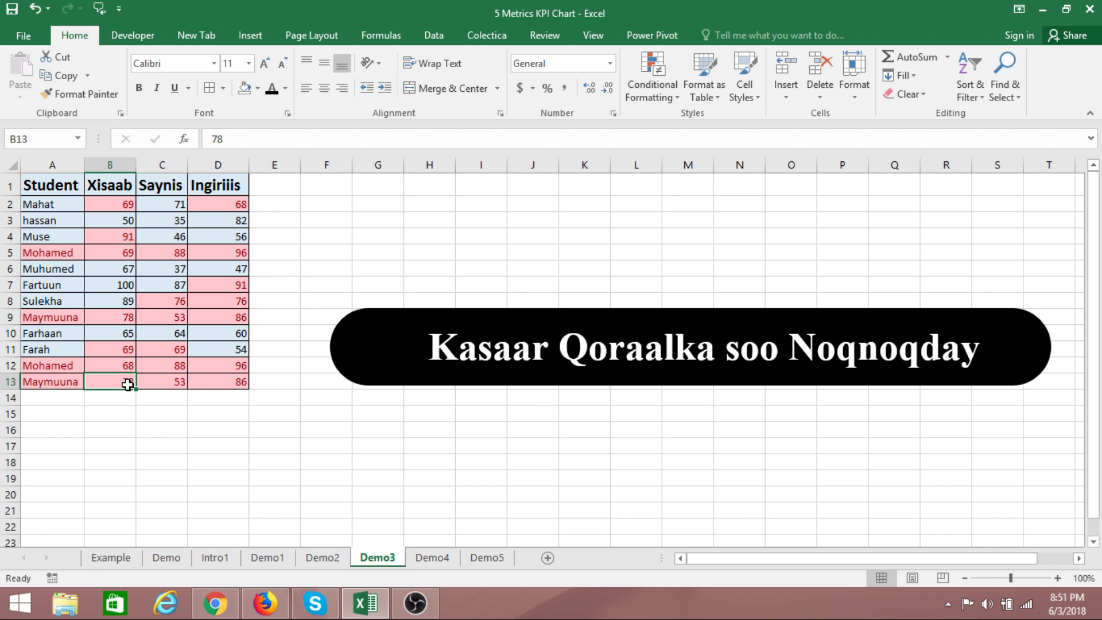
click(164, 317)
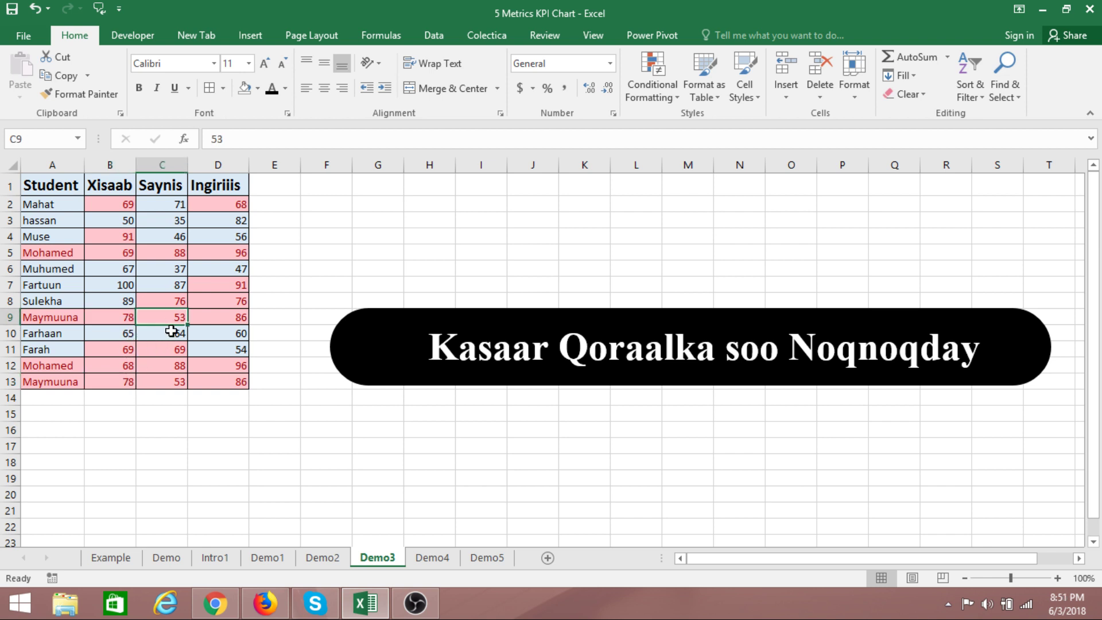
click(179, 376)
click(241, 318)
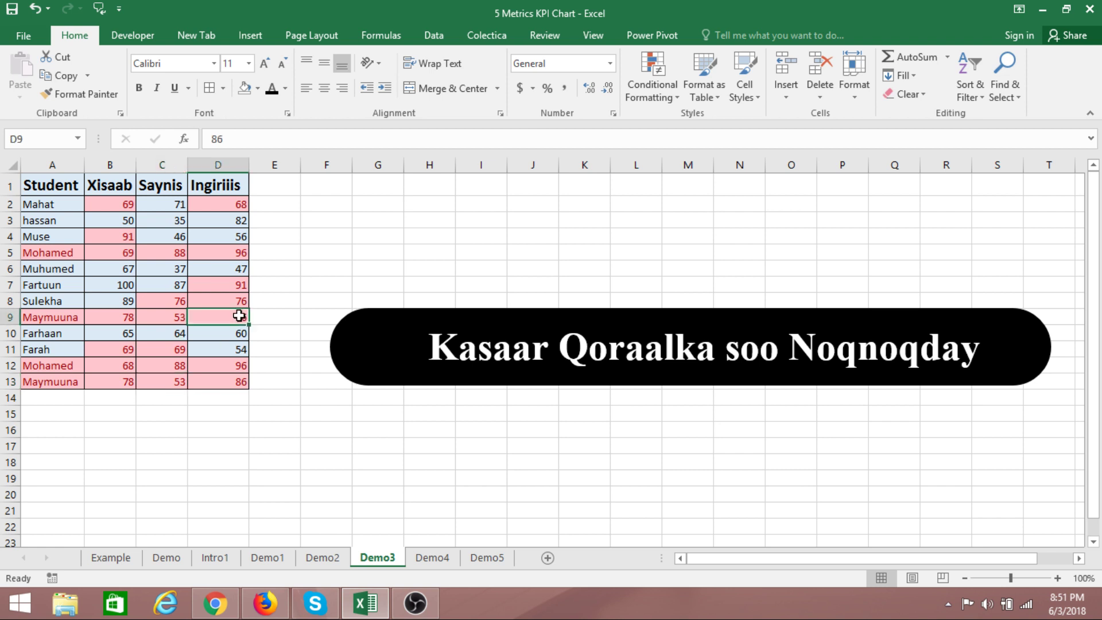
click(243, 376)
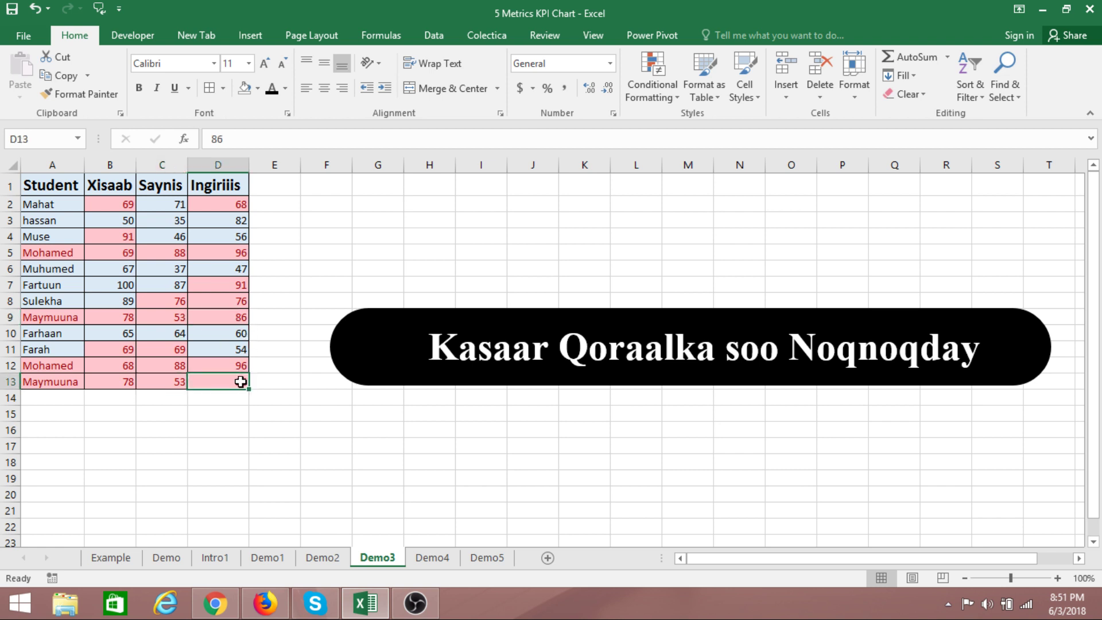
- Compare the Student, Xisaab, Saynis and Ingiriiis values in rows 5 and 12 to see whether the rows match
click(55, 257)
click(54, 372)
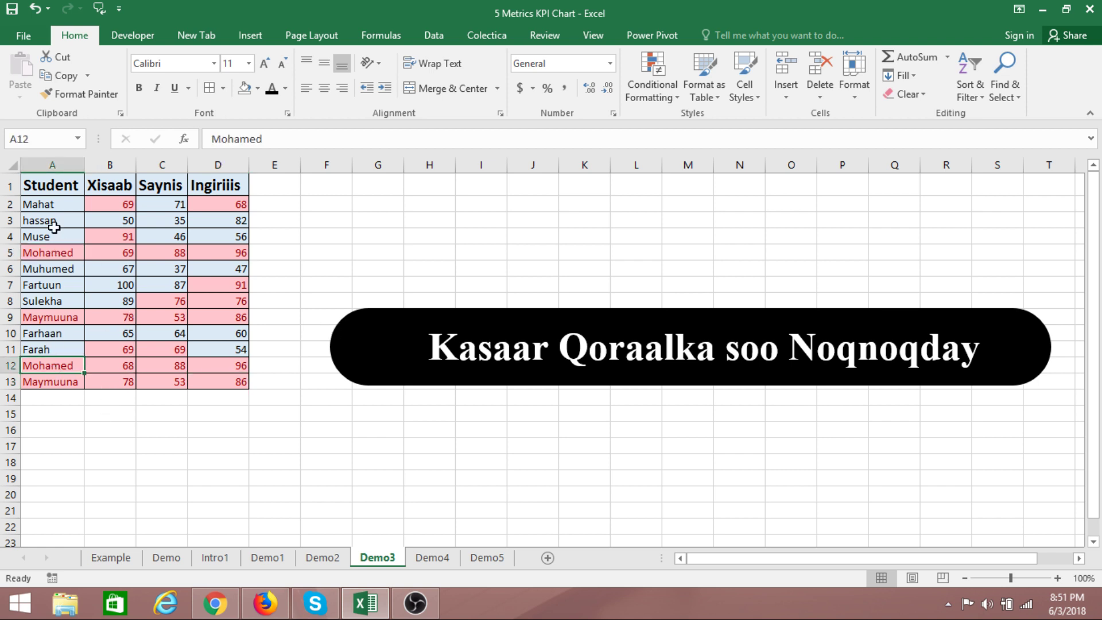
click(125, 254)
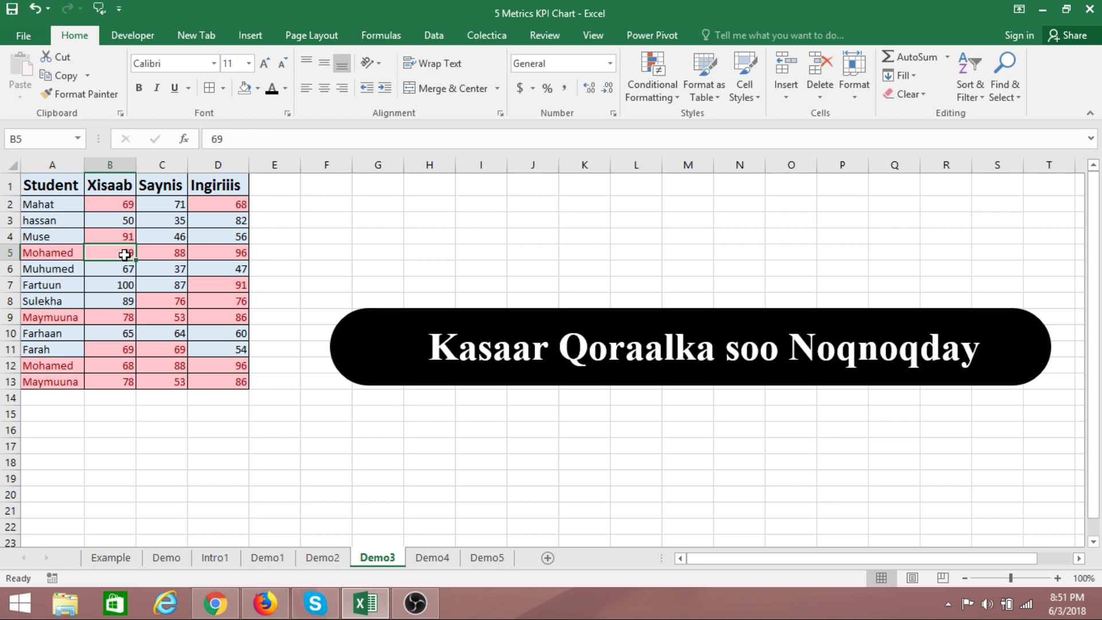
click(128, 367)
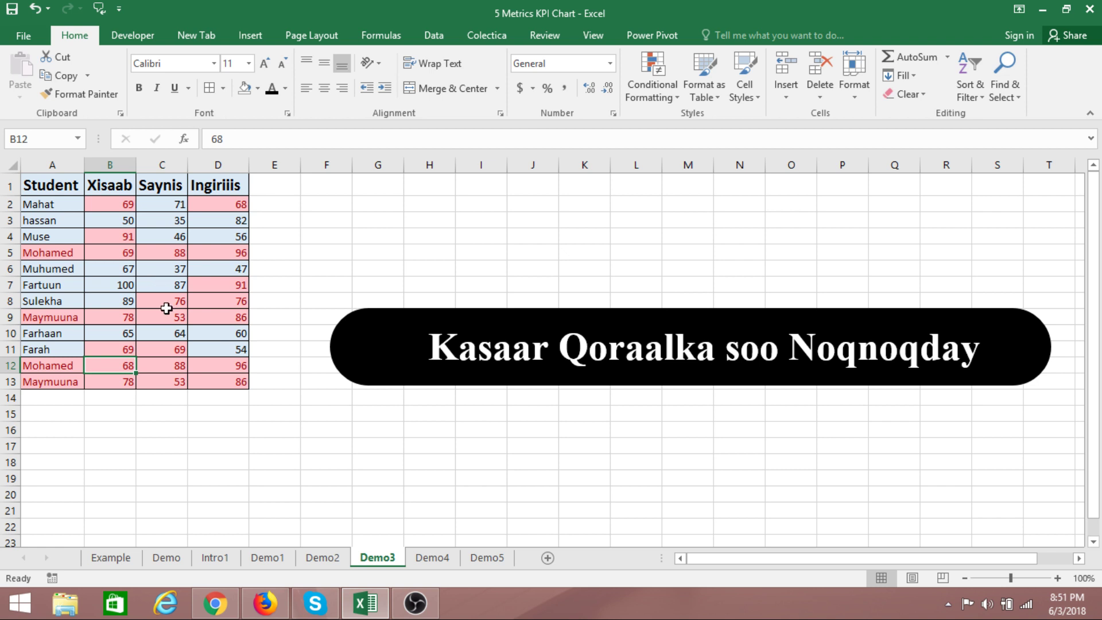
click(166, 253)
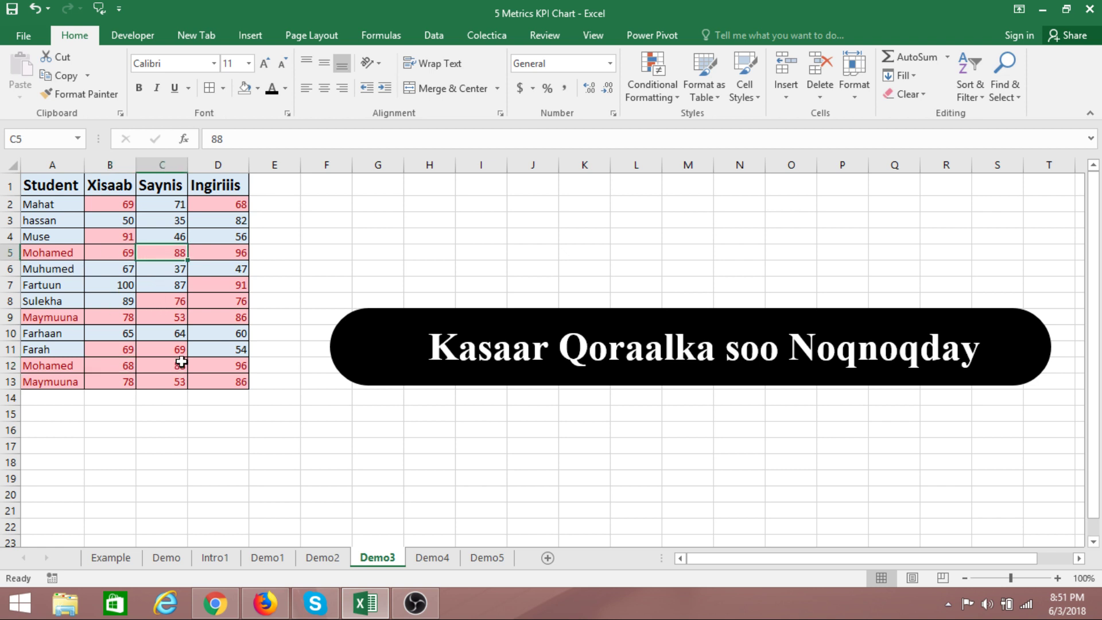
click(178, 365)
click(239, 367)
click(238, 284)
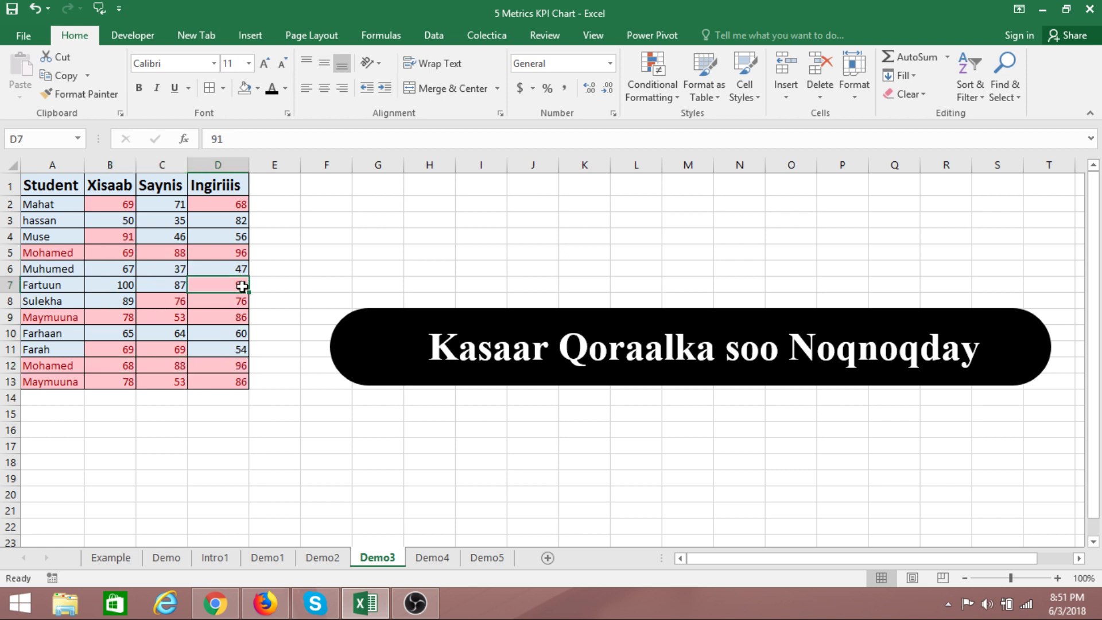
click(246, 368)
click(239, 415)
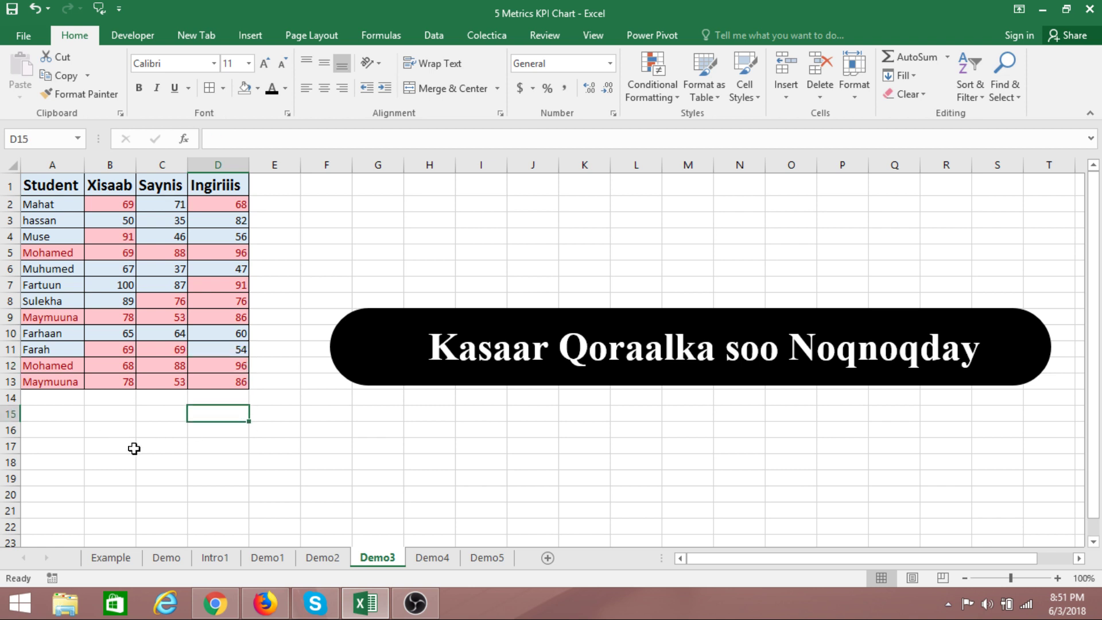
- Undo the duplicate highlighting and remove duplicate rows from the table, matching on Student, Xisaab, Saynis and Ingiriiis with headers enabled
key(ctrl+z)
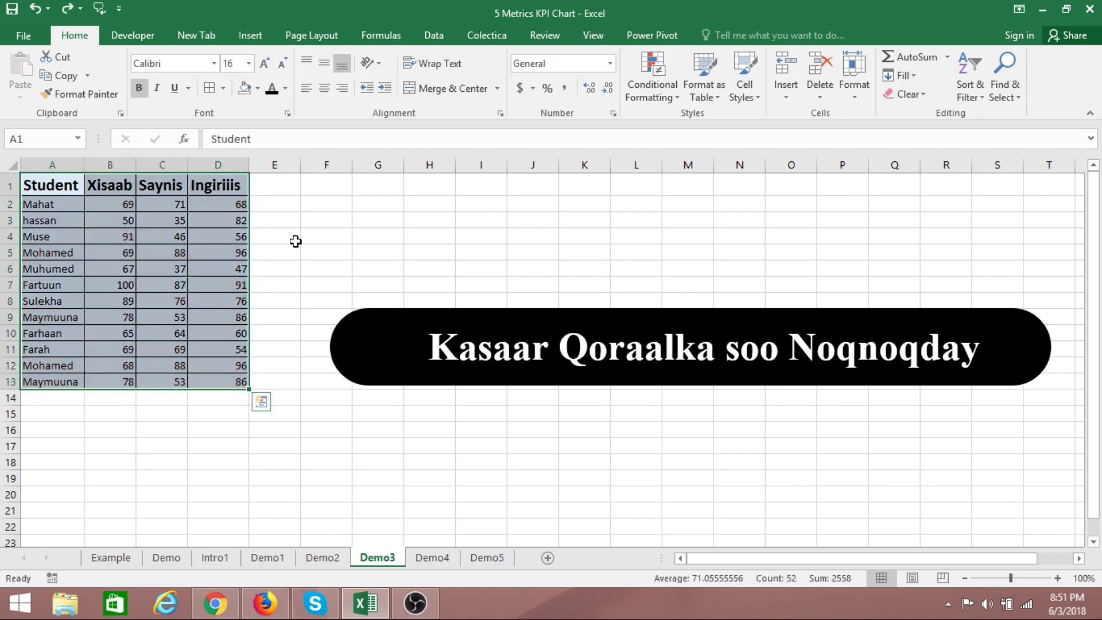
click(433, 35)
click(638, 78)
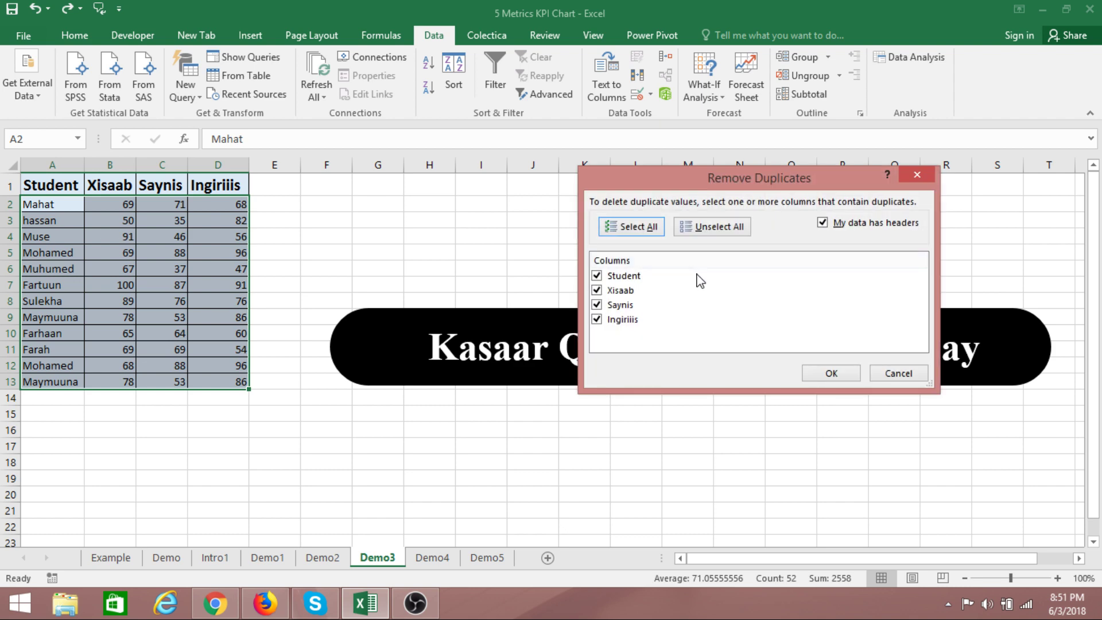
click(824, 374)
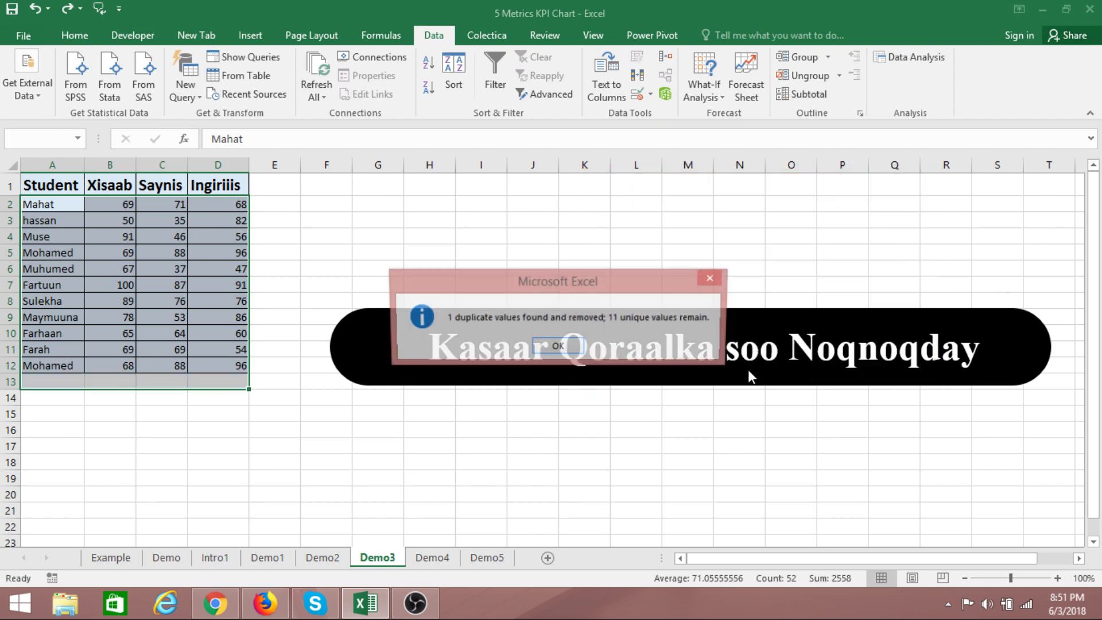
click(560, 346)
click(353, 253)
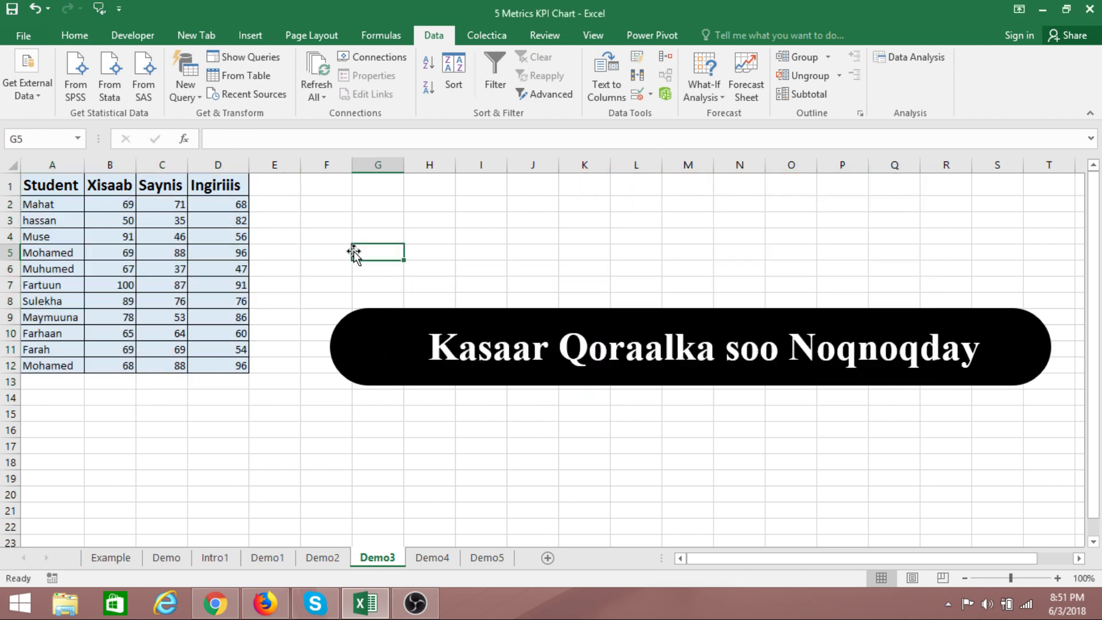
- Open the Demo4 sheet and review rows 2 to 9 of the Magaca, Upper Case, Lower case and Proper columns
click(438, 559)
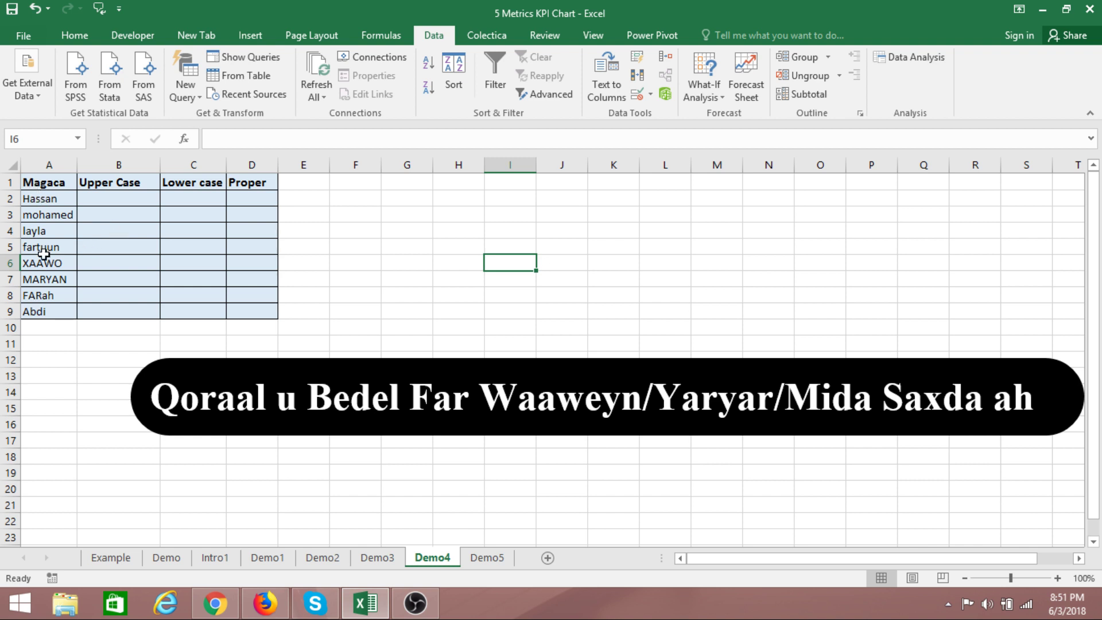
drag(47, 195, 58, 312)
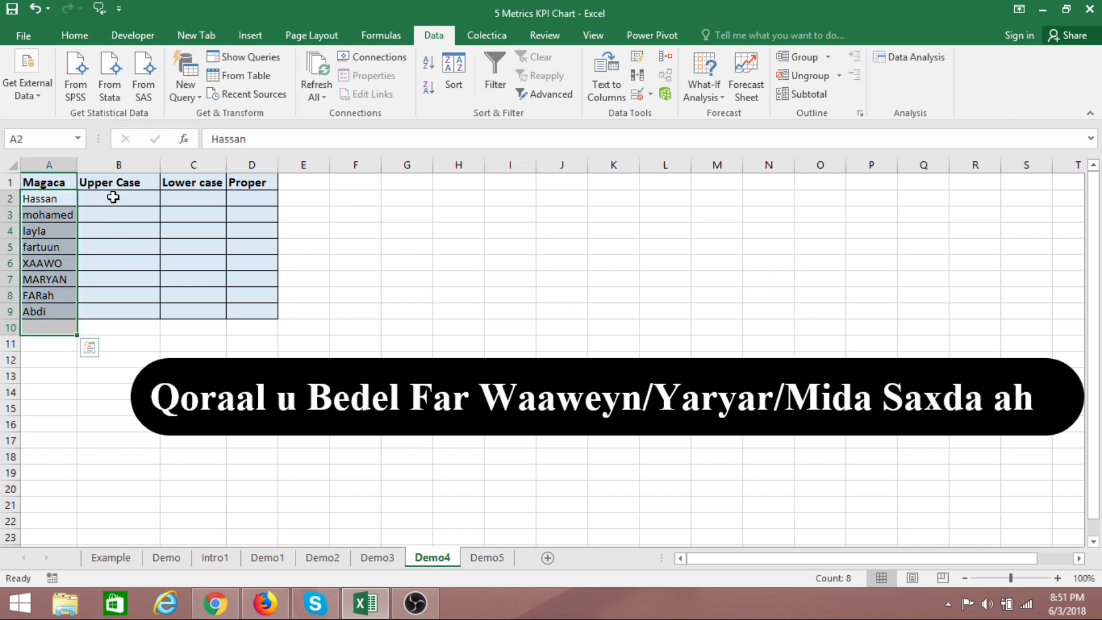
click(119, 230)
drag(52, 193, 46, 311)
drag(122, 195, 129, 311)
drag(187, 196, 206, 311)
drag(256, 193, 271, 319)
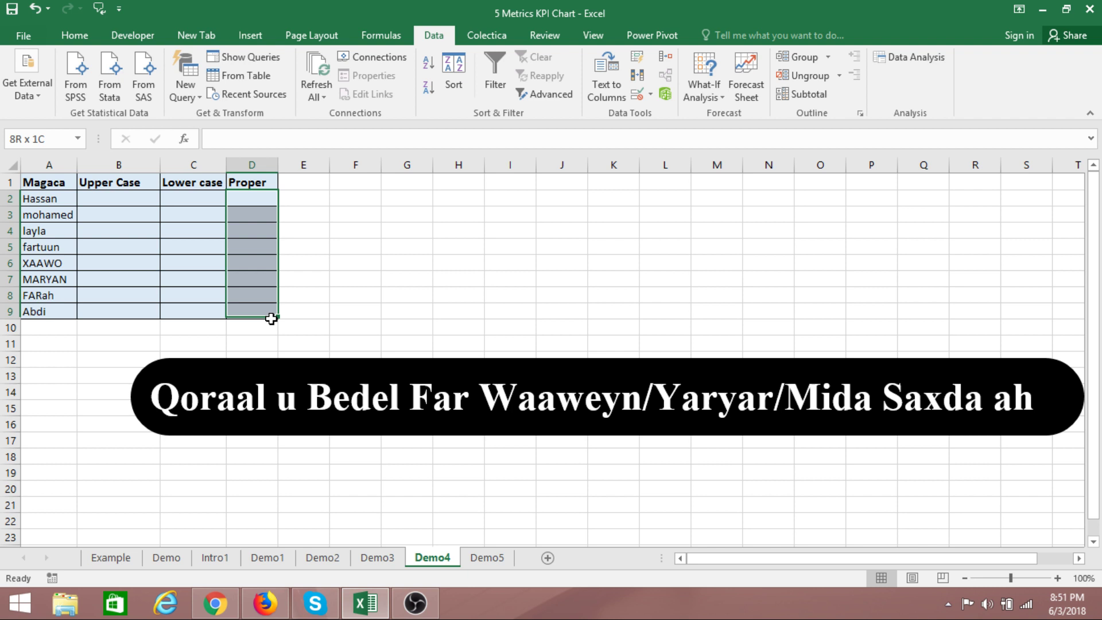
click(376, 260)
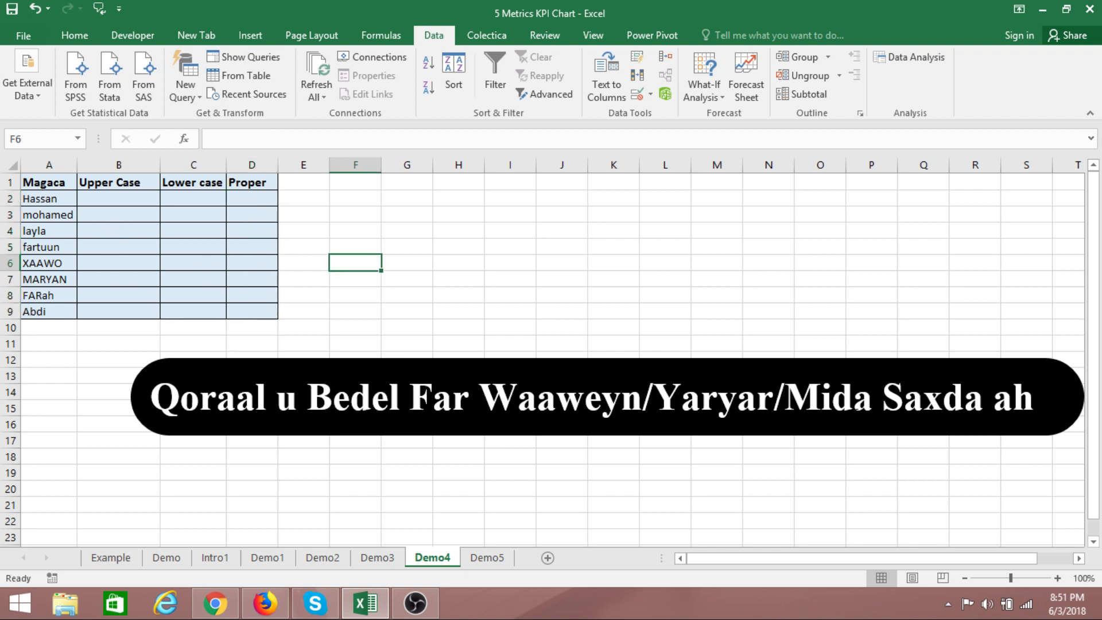
- Enter the formula =UPPER(A2) in cell B2 of the Upper Case column
click(123, 198)
text(=)
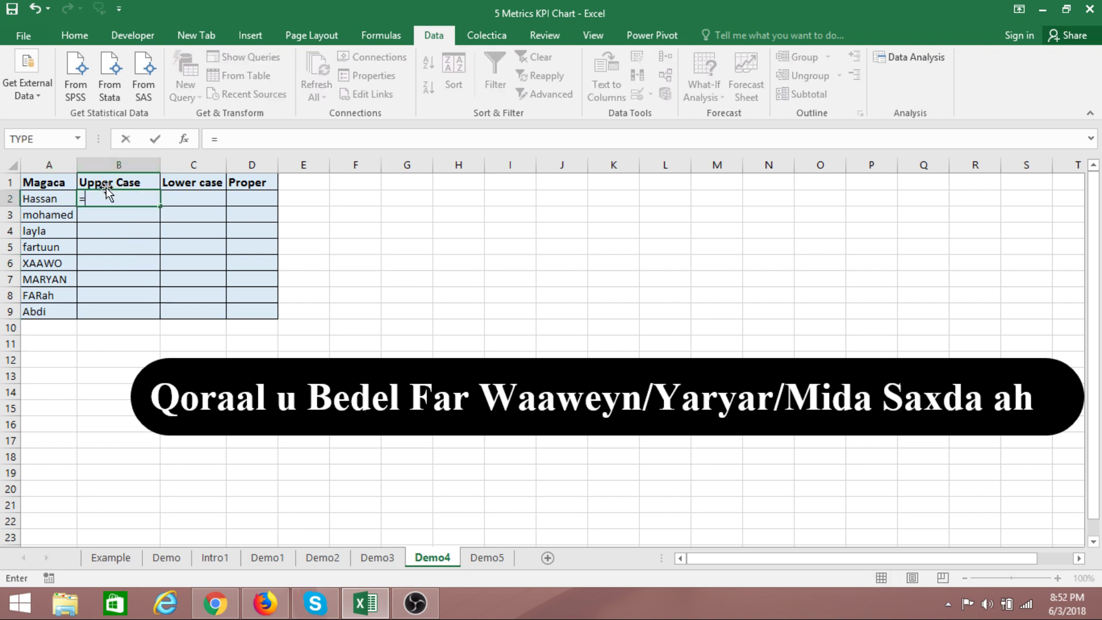
text(upp)
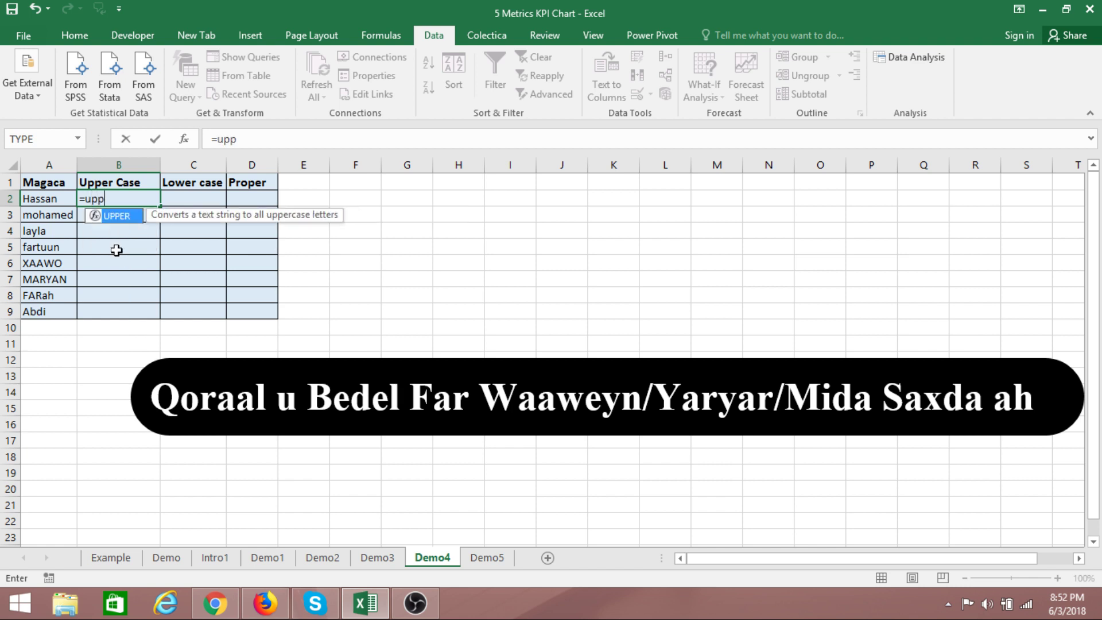
key(Tab)
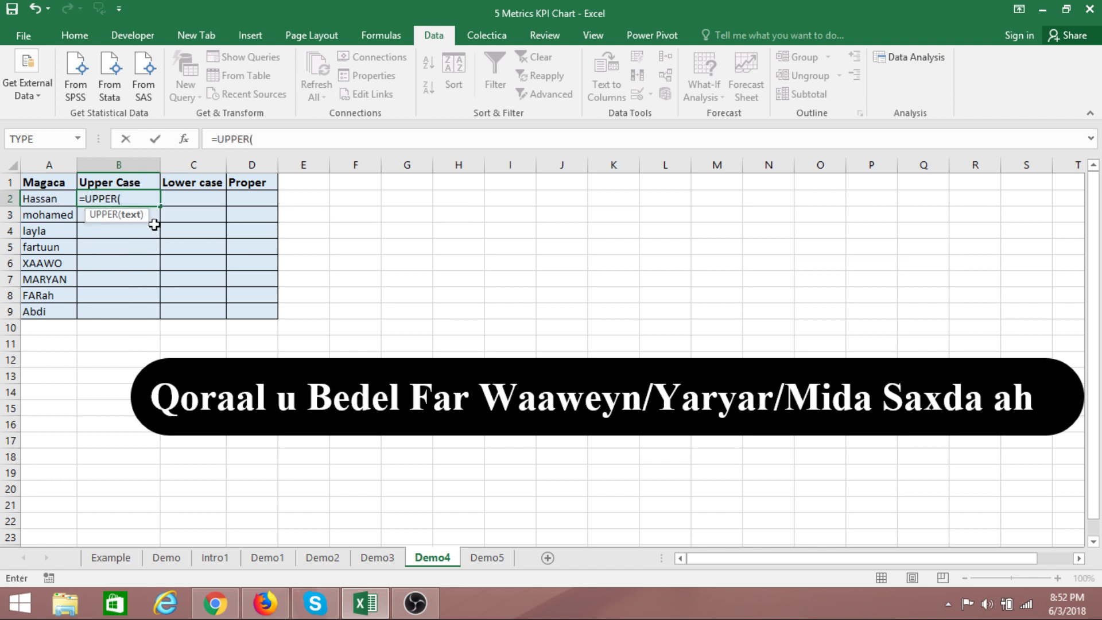
click(36, 200)
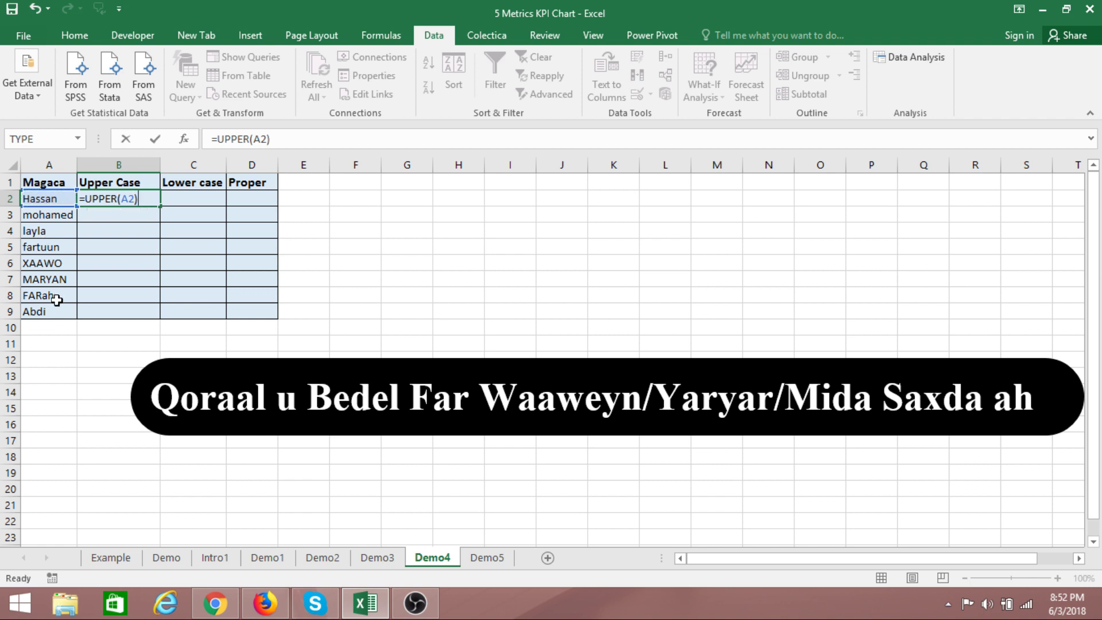
key(Return)
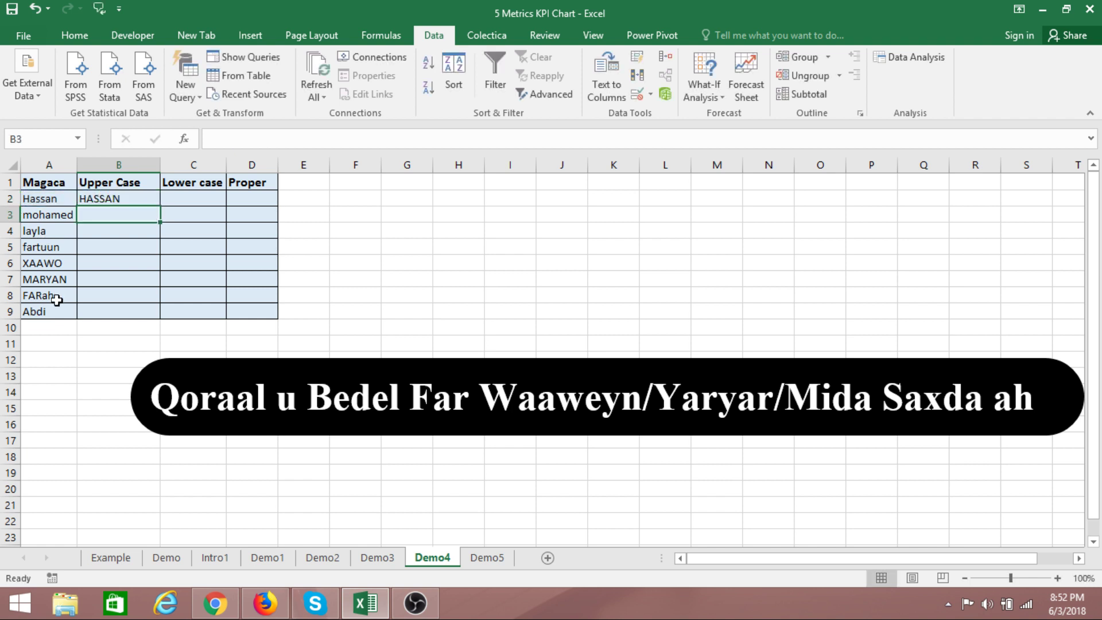
- Fill the UPPER formula from B2 down through B9
click(112, 198)
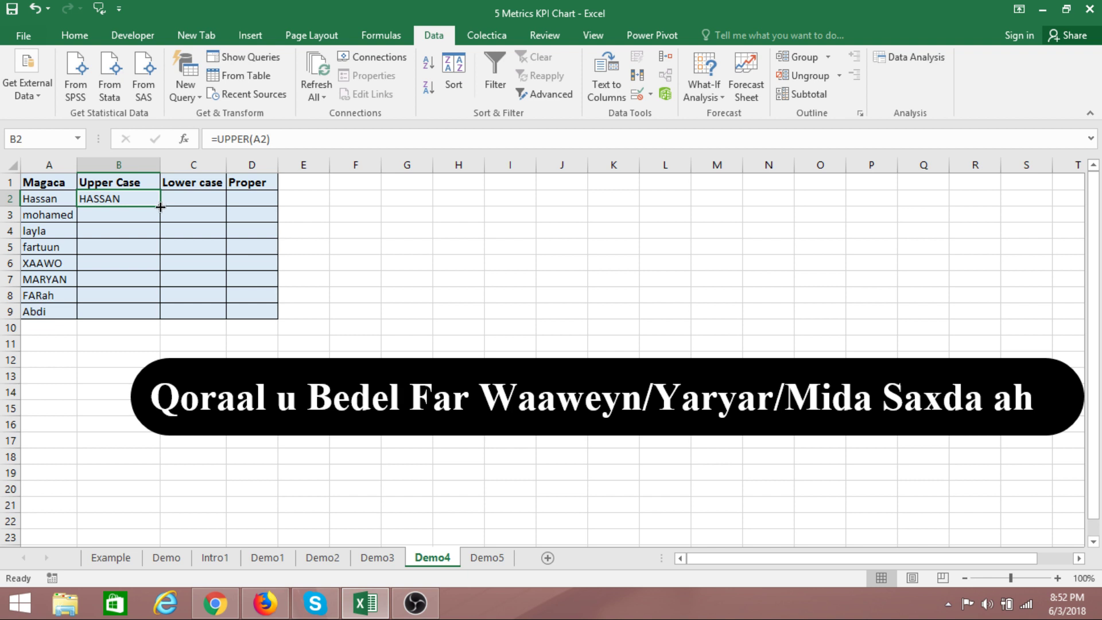
drag(161, 207, 152, 317)
click(179, 311)
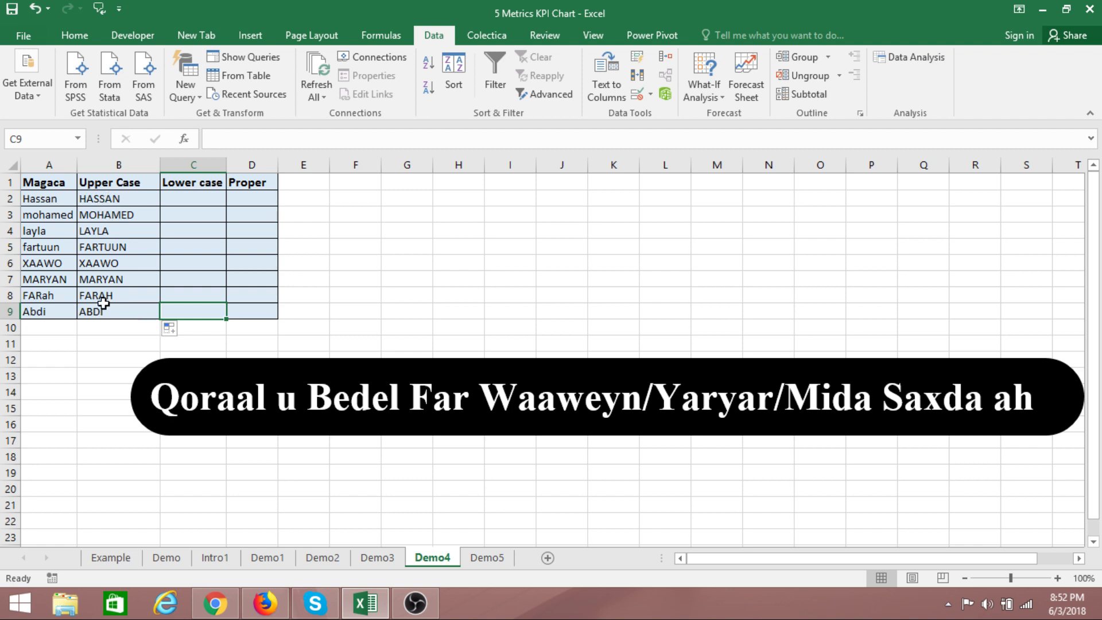
- Enter the formula =LOWER(A2) in cell C2 of the Lower case column
click(188, 199)
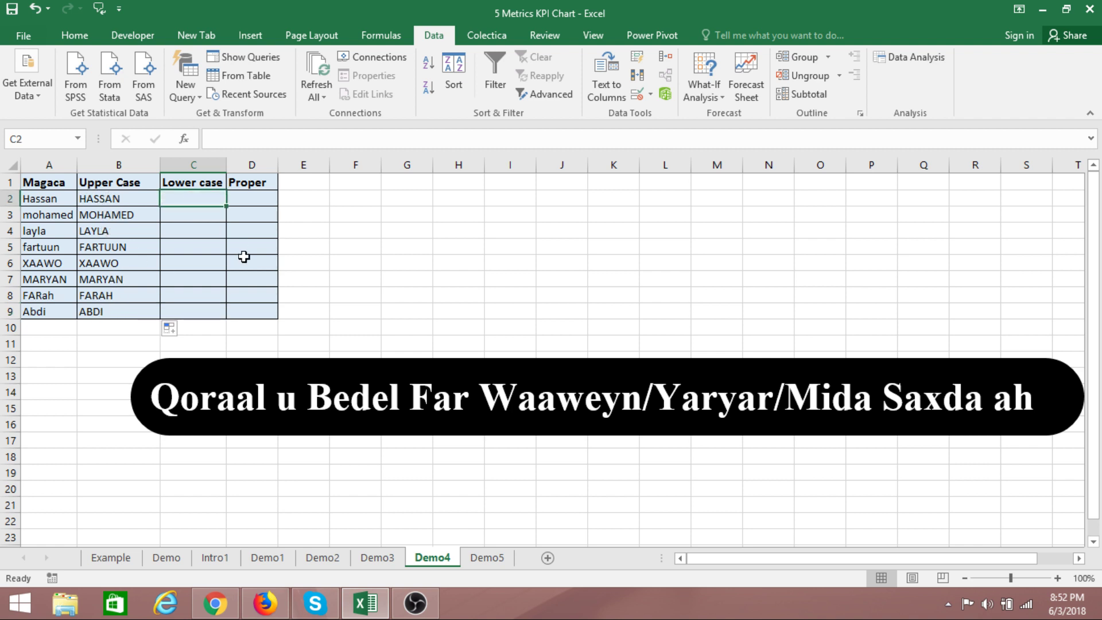
text(=)
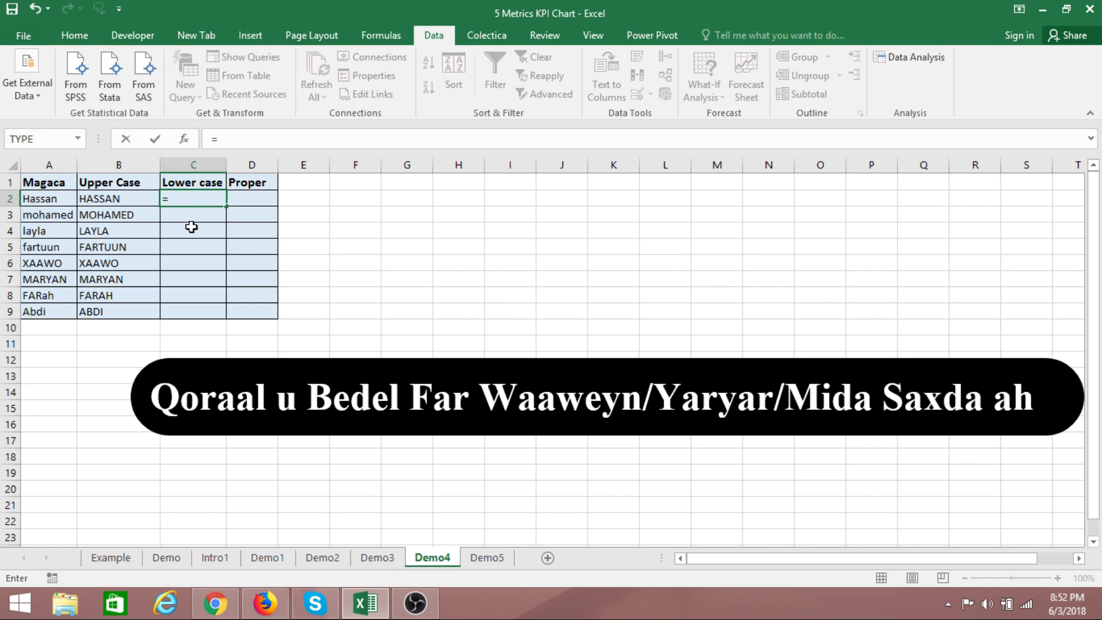
text(lower)
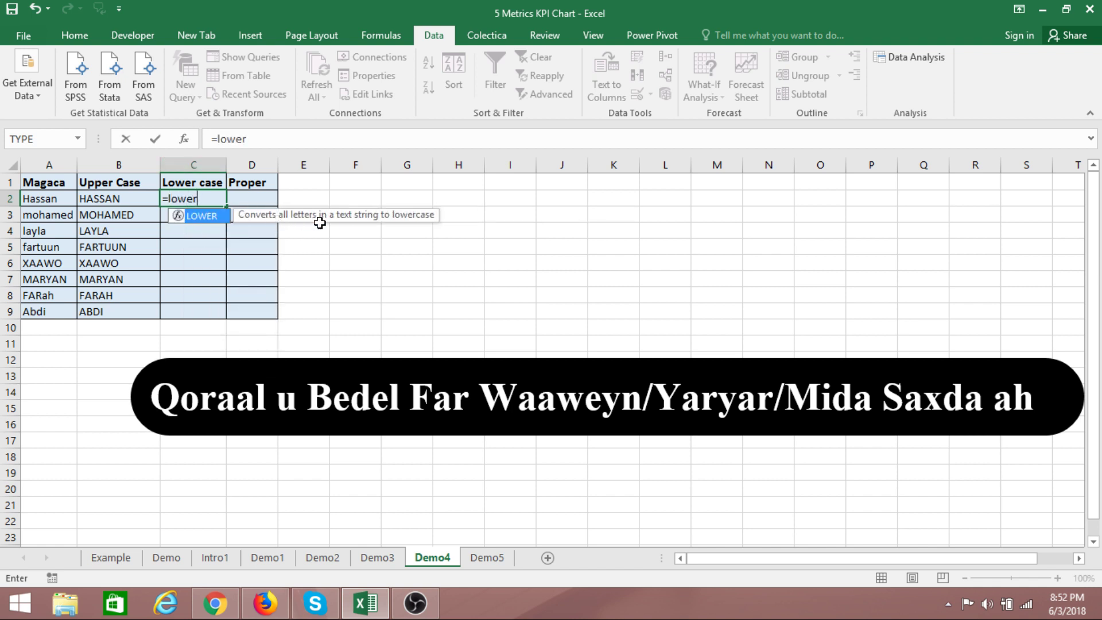
key(Tab)
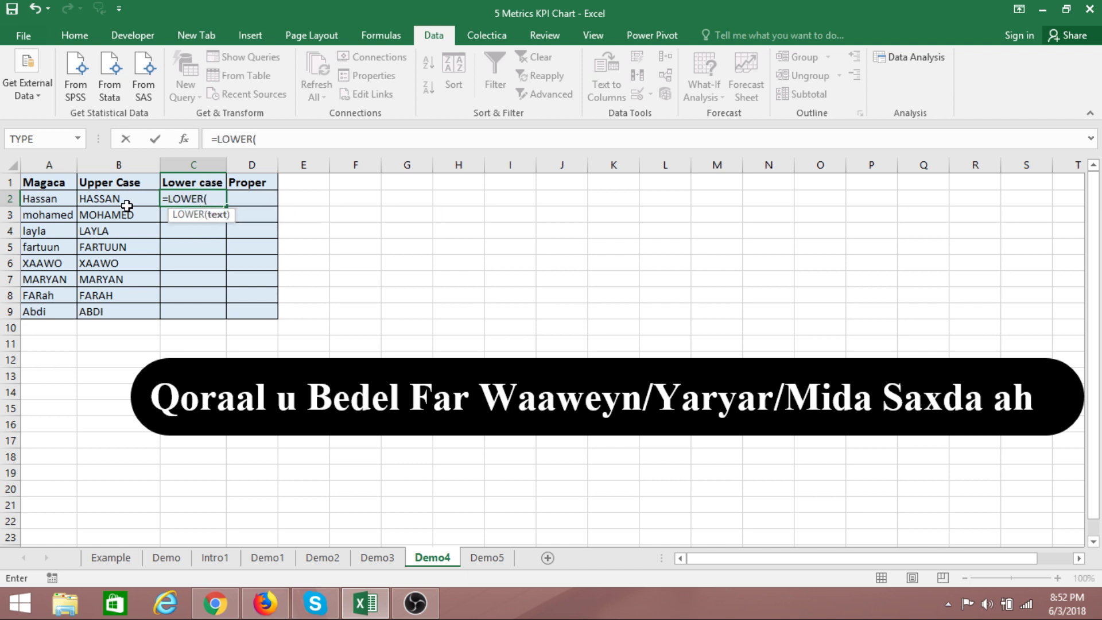
click(35, 199)
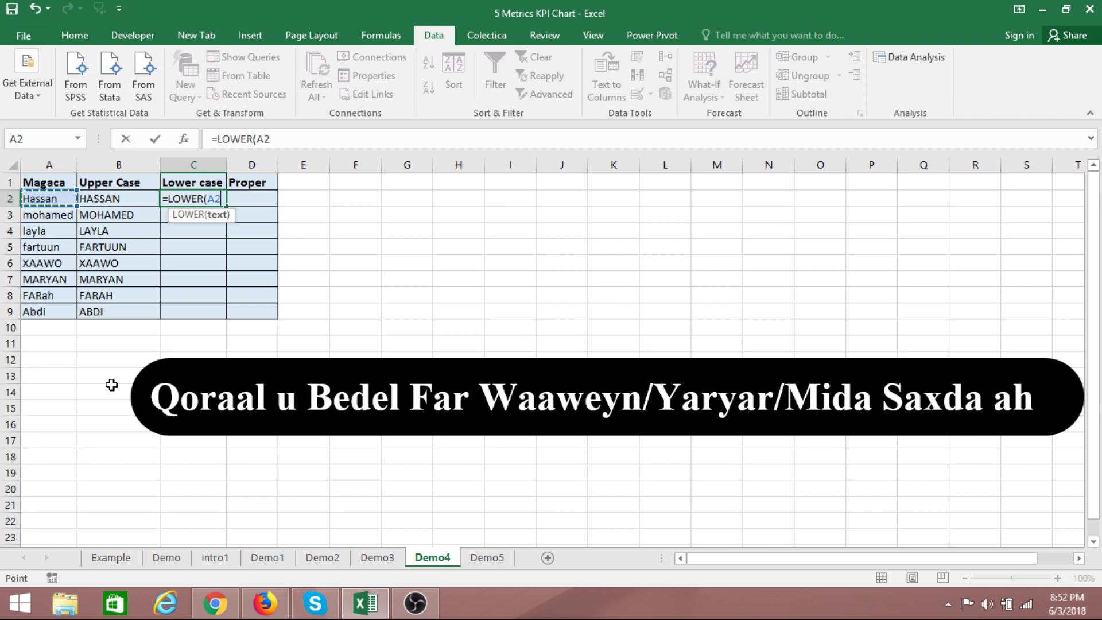
text())
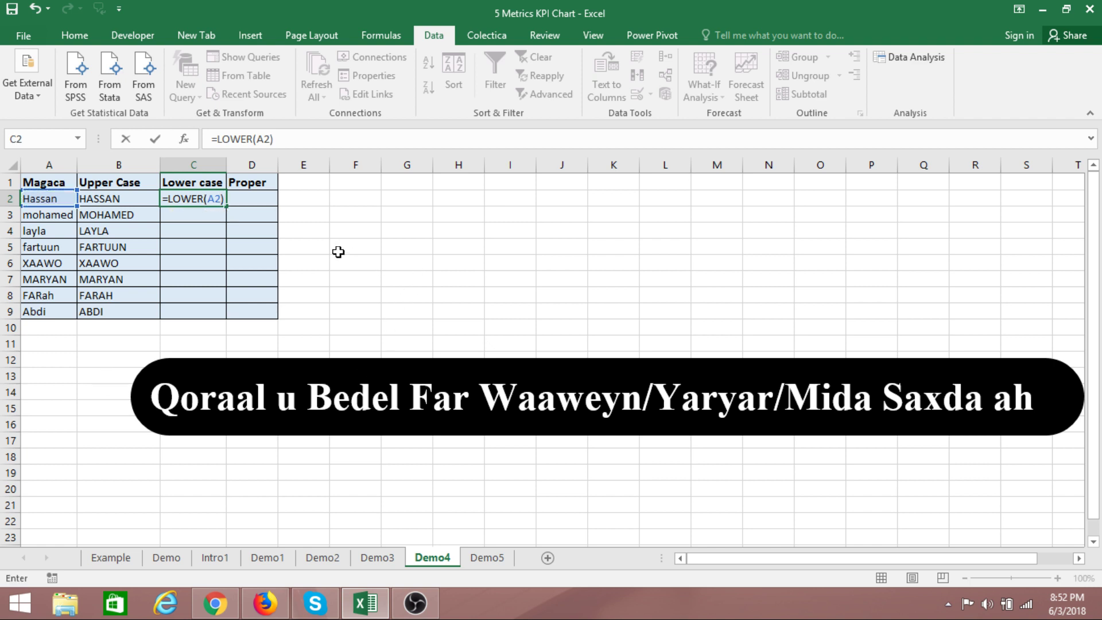
key(Return)
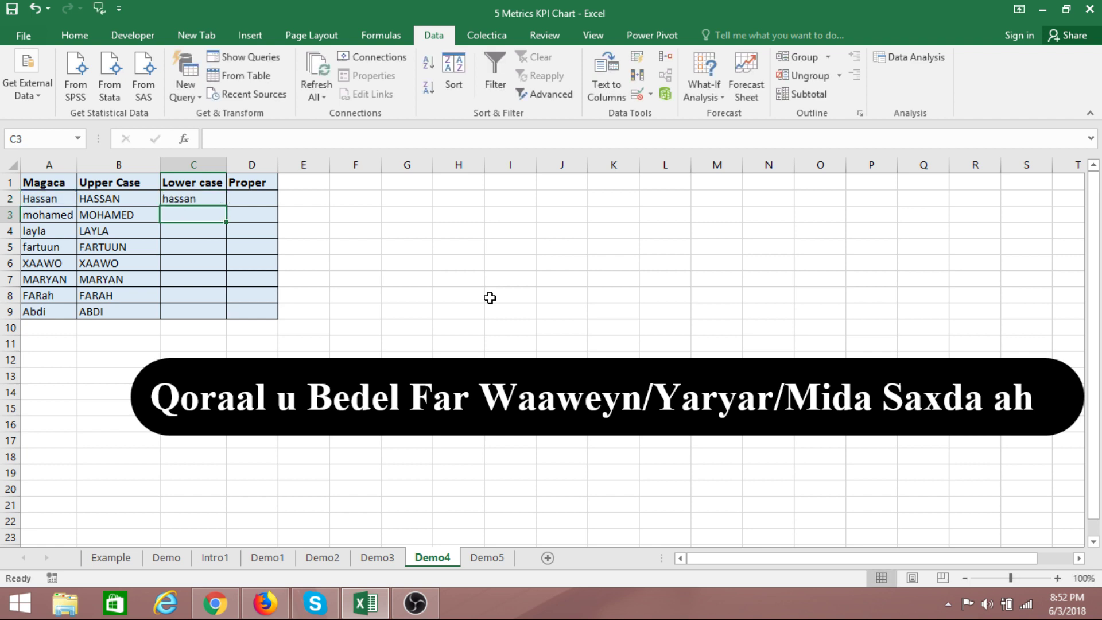
- Fill the LOWER formula from C2 down through C9
click(172, 196)
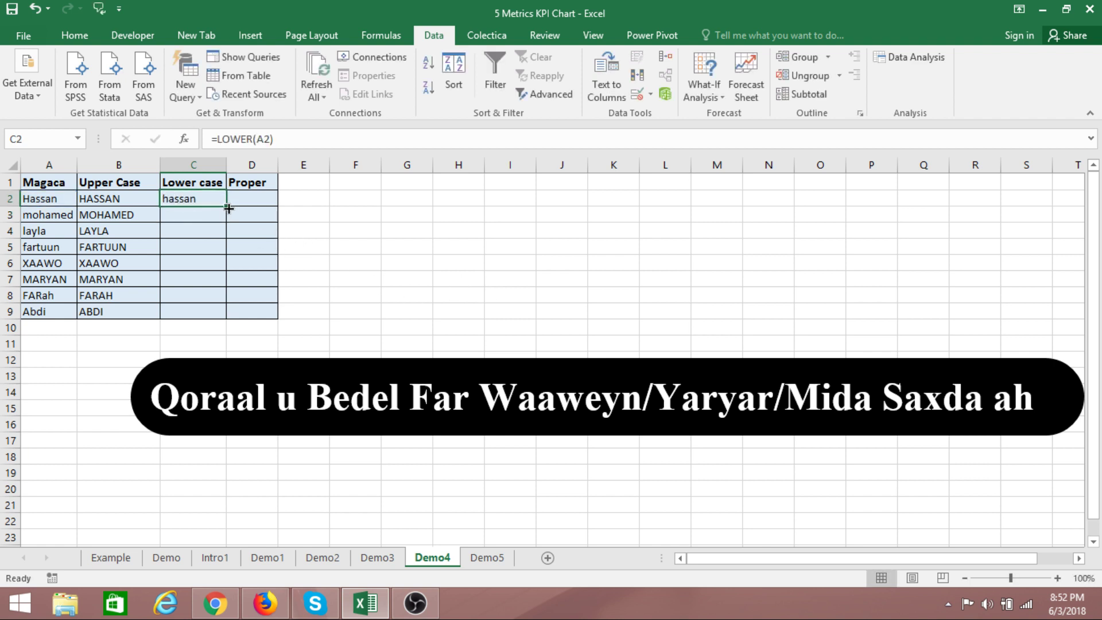
drag(225, 208, 223, 315)
click(389, 279)
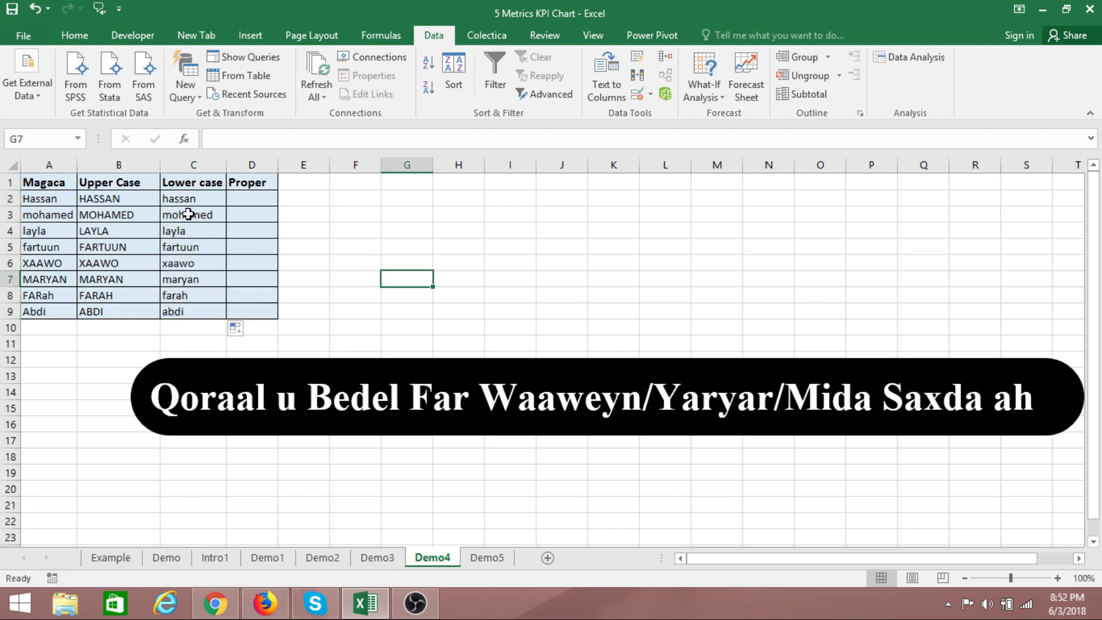
- Enter the formula =PROPER(A2) in cell D2 of the Proper column
click(259, 204)
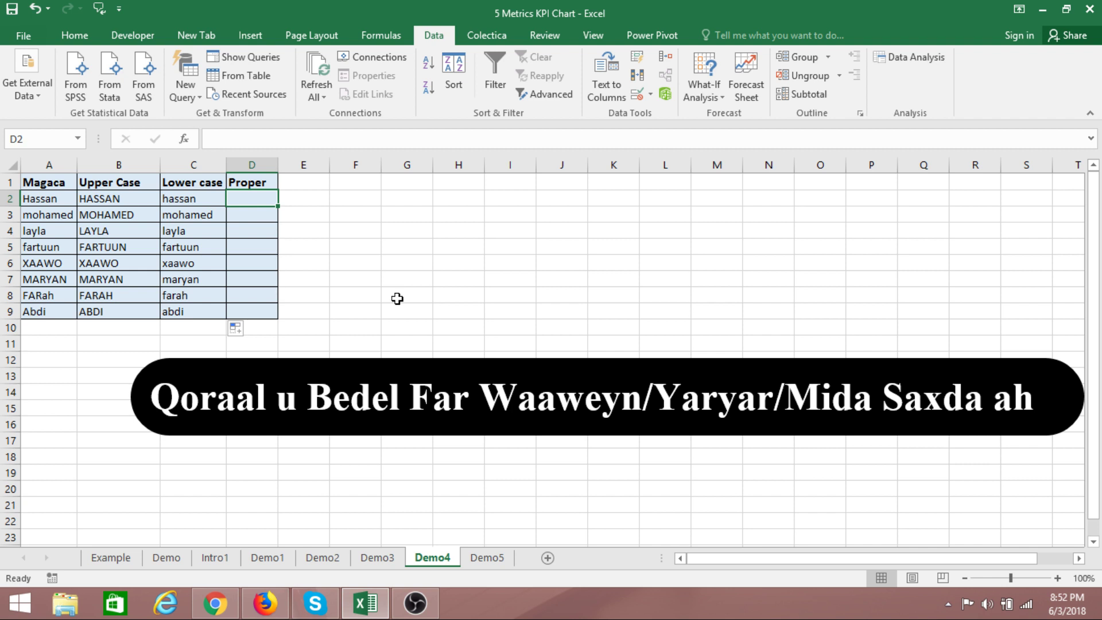
text(=prop)
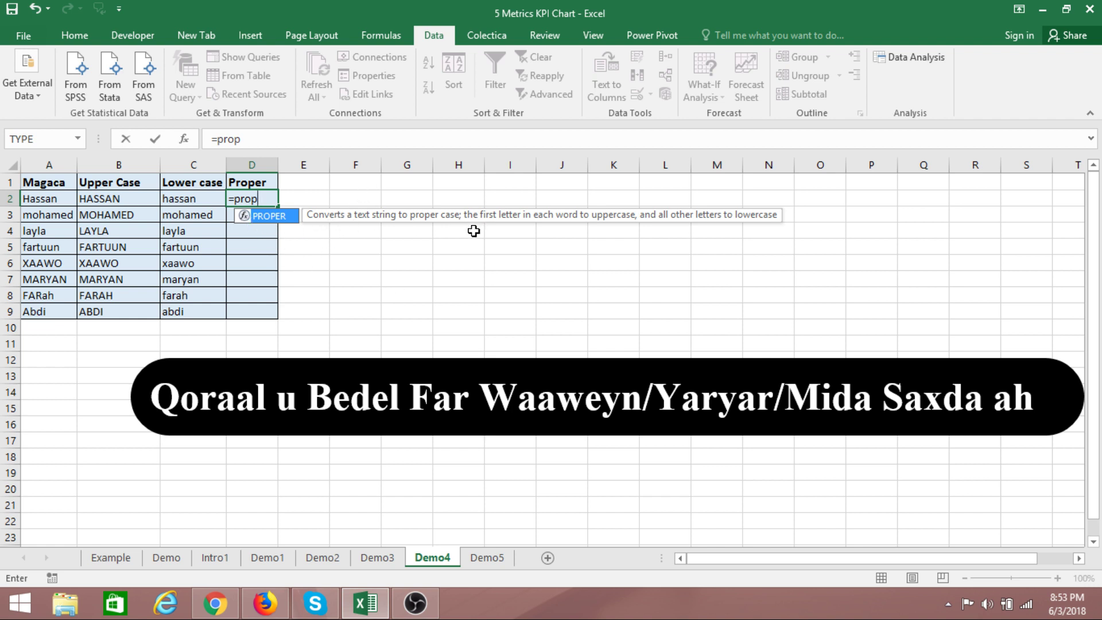
key(Tab)
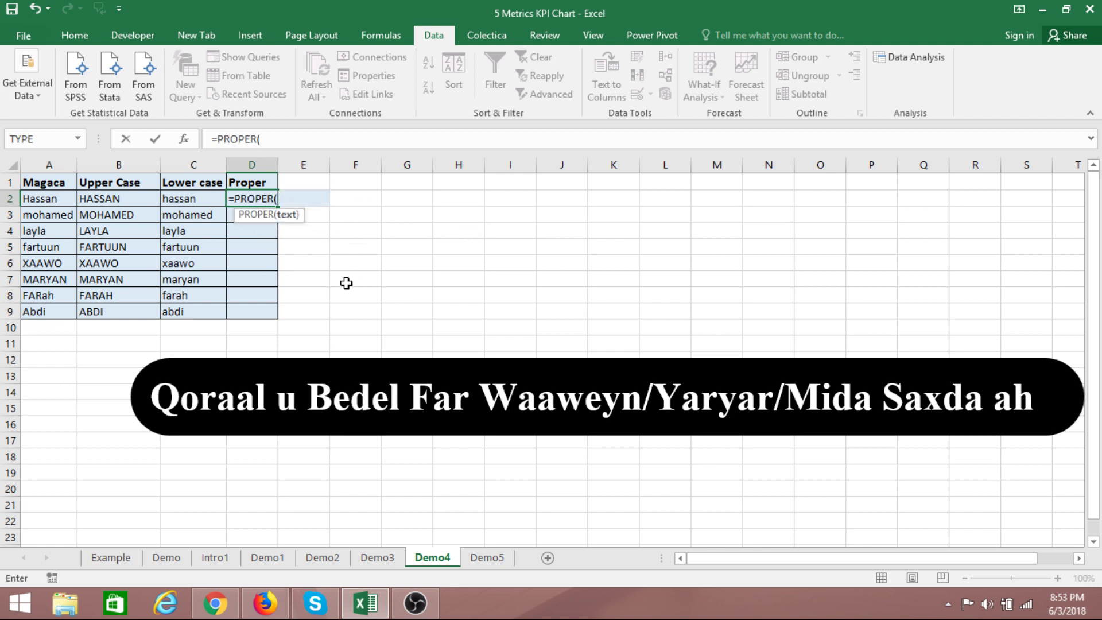
click(52, 199)
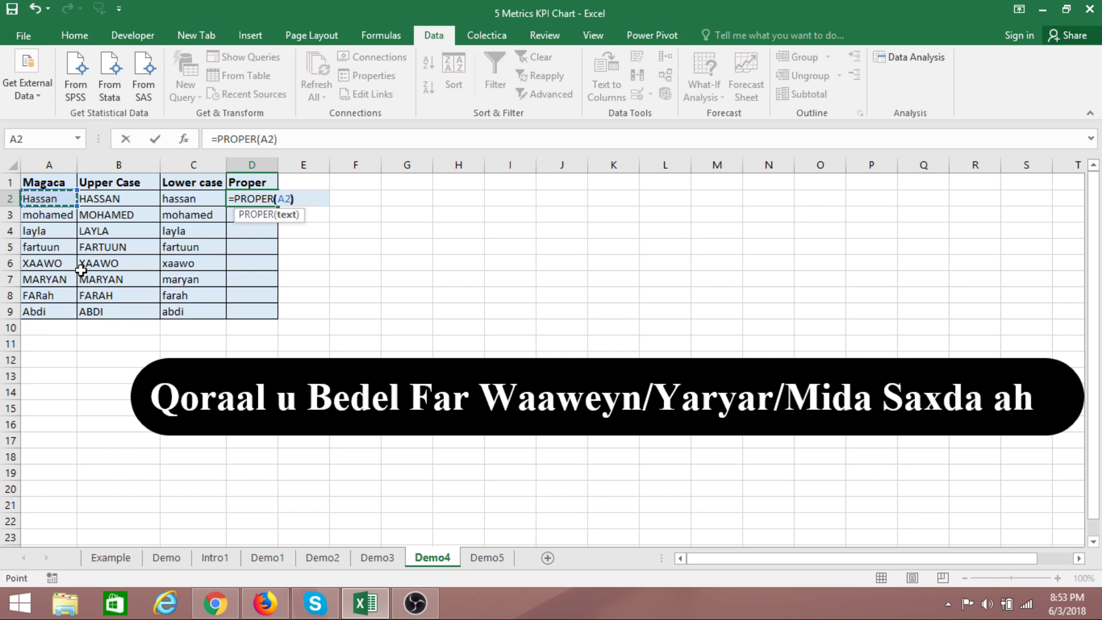
text())
key(Return)
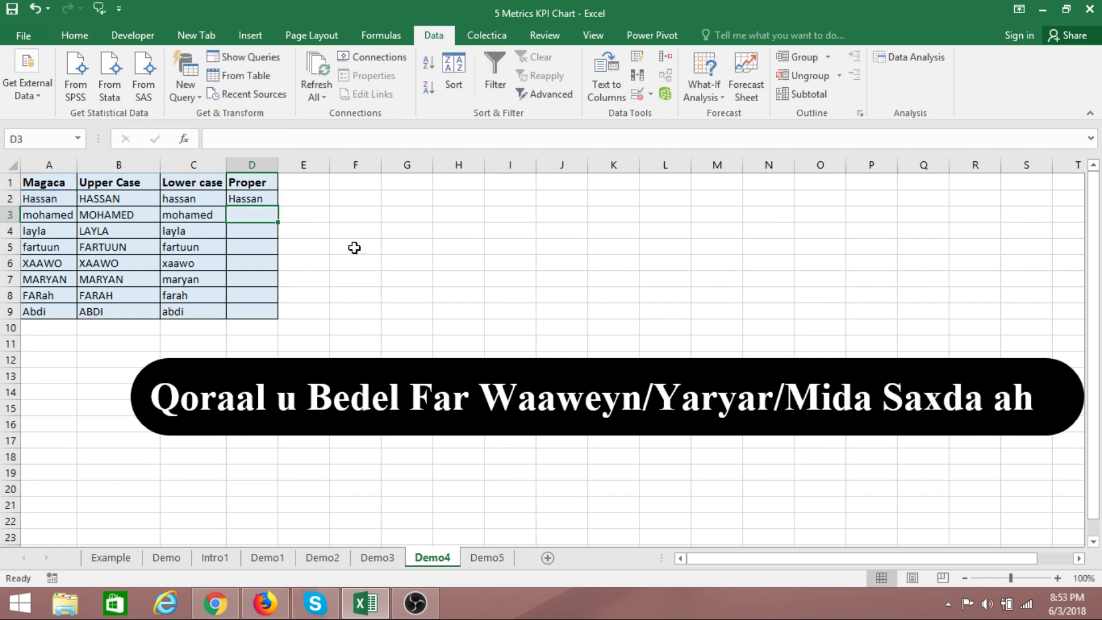
- Fill the PROPER formula from D2 down through D9
click(356, 247)
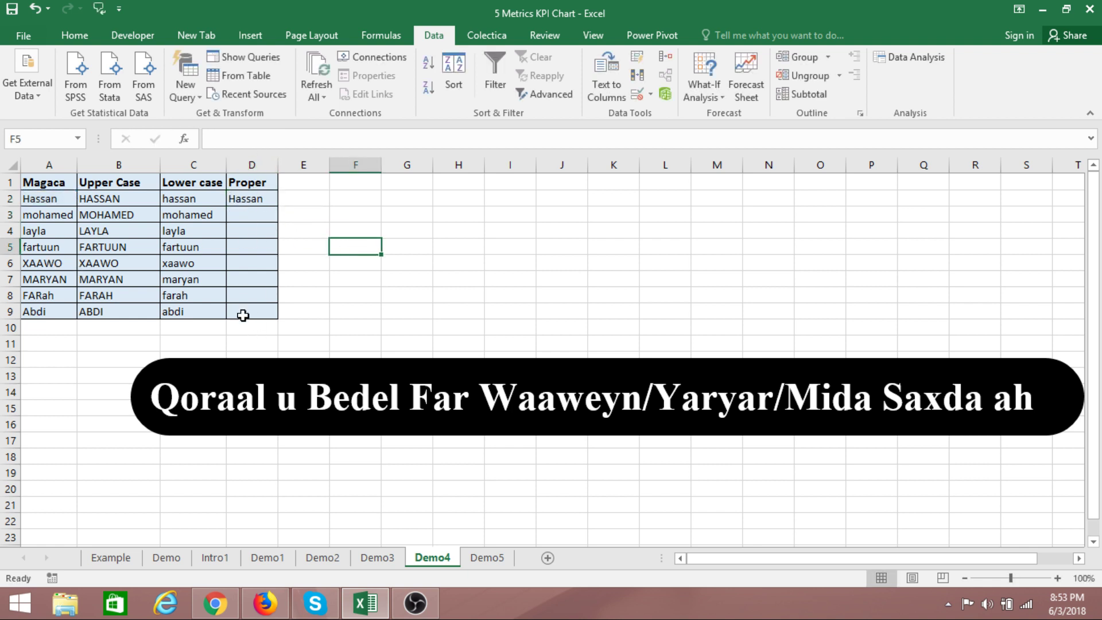
click(243, 202)
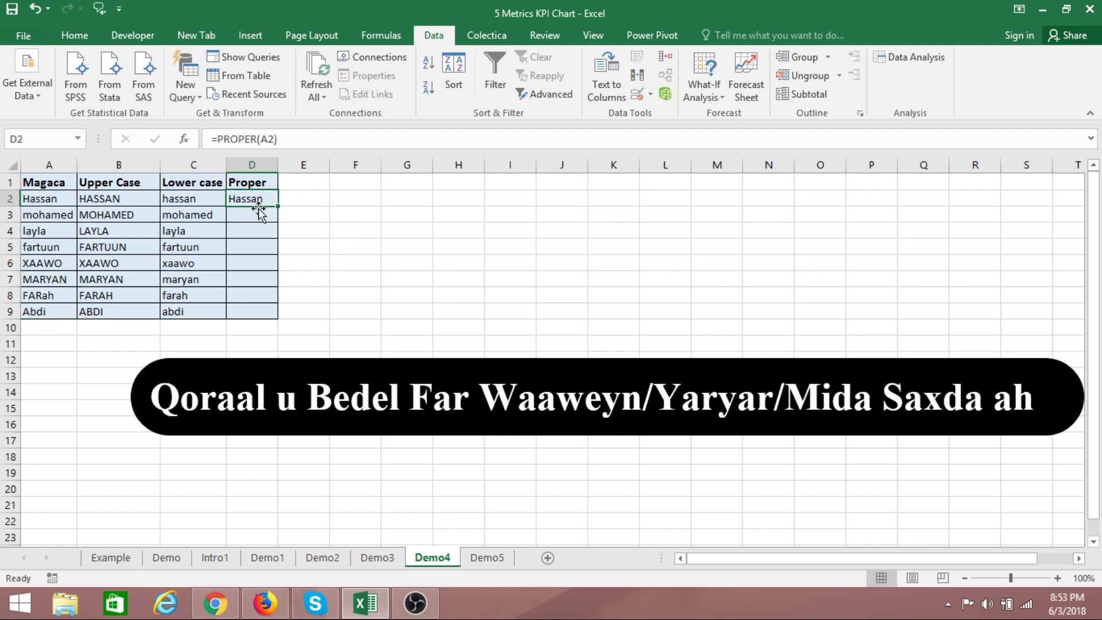
drag(280, 209, 285, 320)
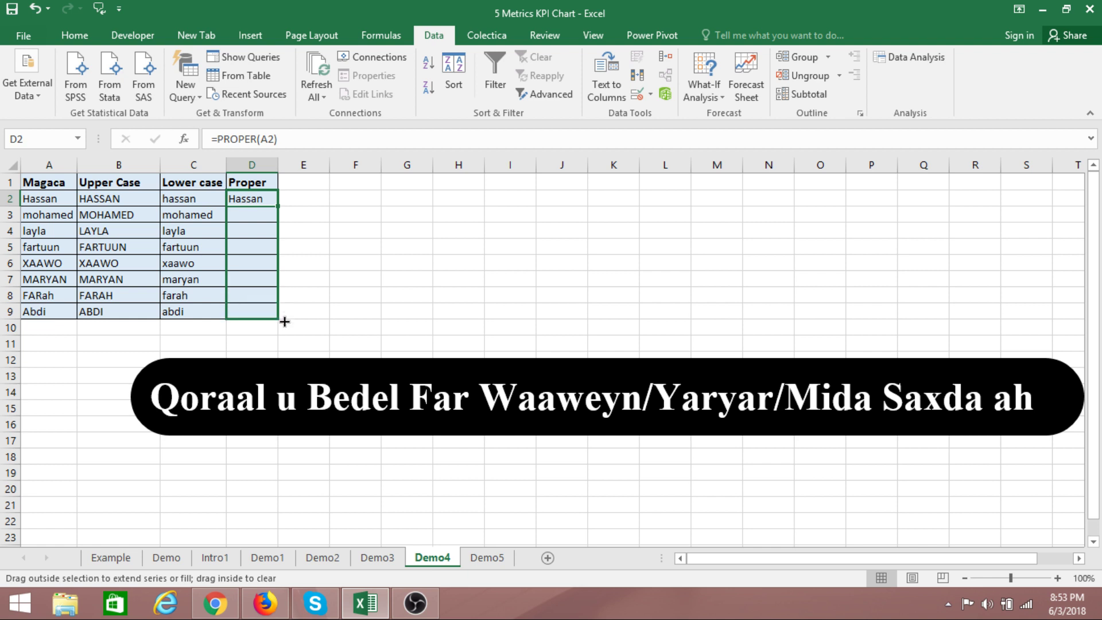
click(442, 289)
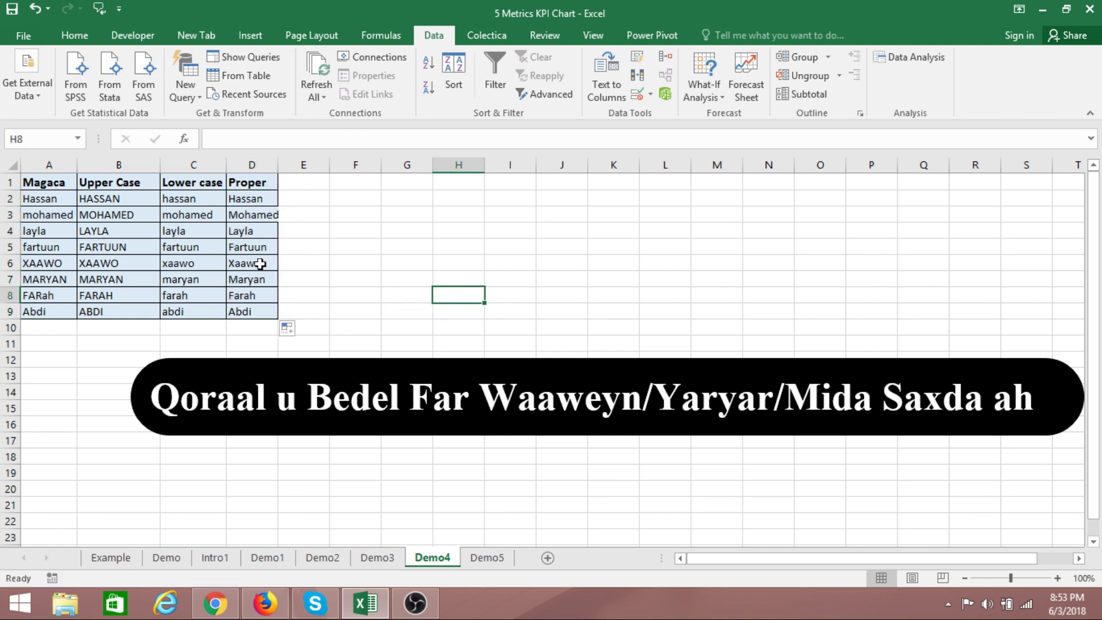
- Open the Demo5 sheet and examine the combined addresses under Cinwaanka and the empty Xaafada, Magaalada and Dalka columns
click(498, 558)
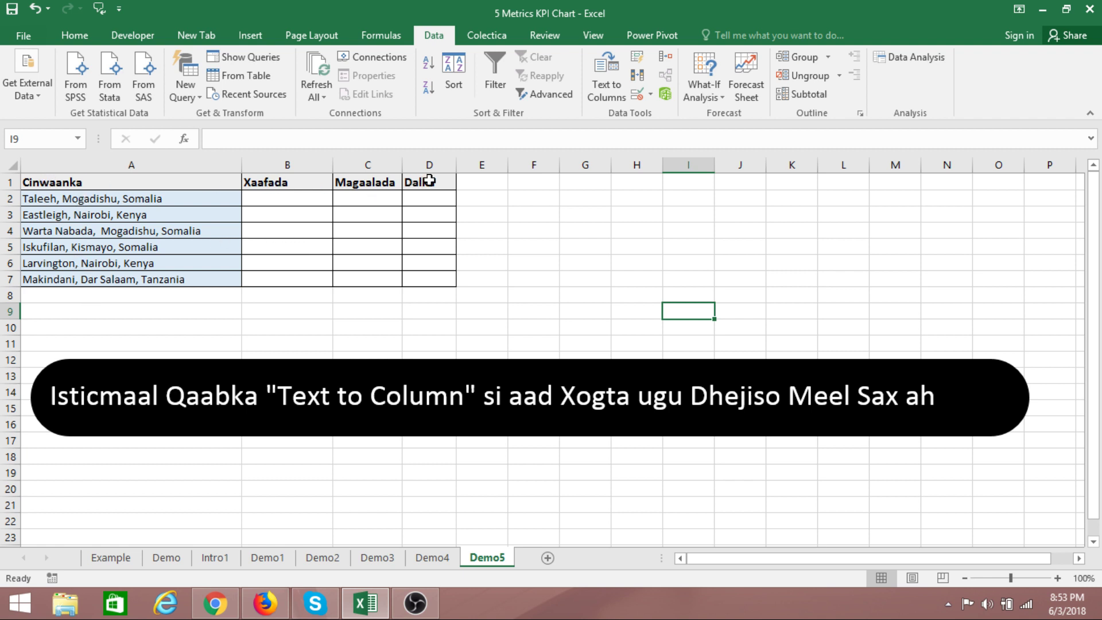
drag(96, 202, 109, 279)
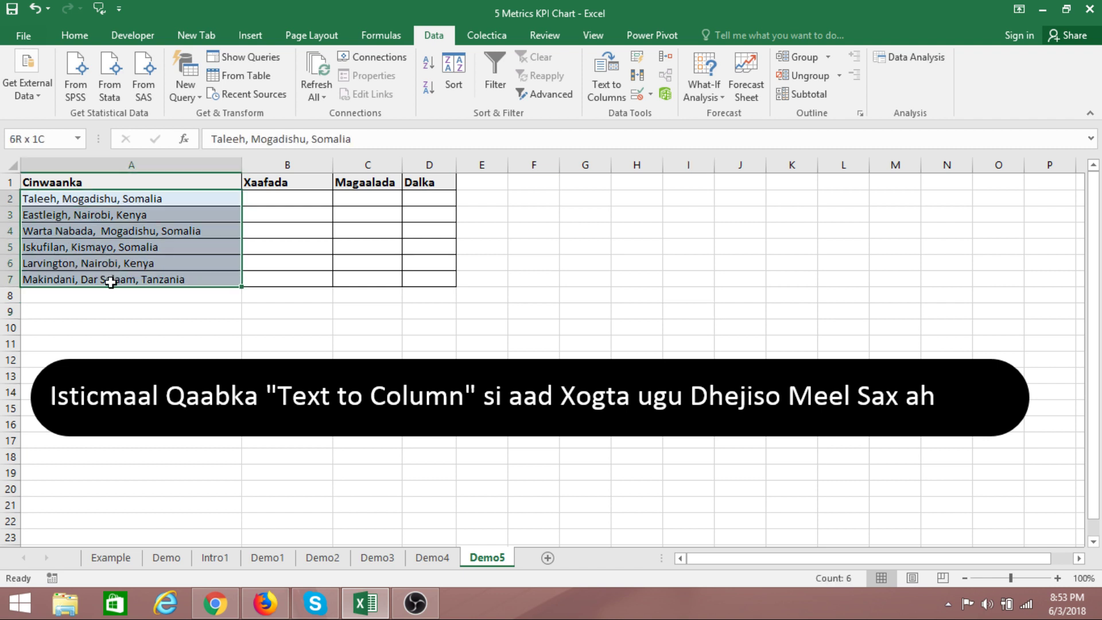
click(119, 206)
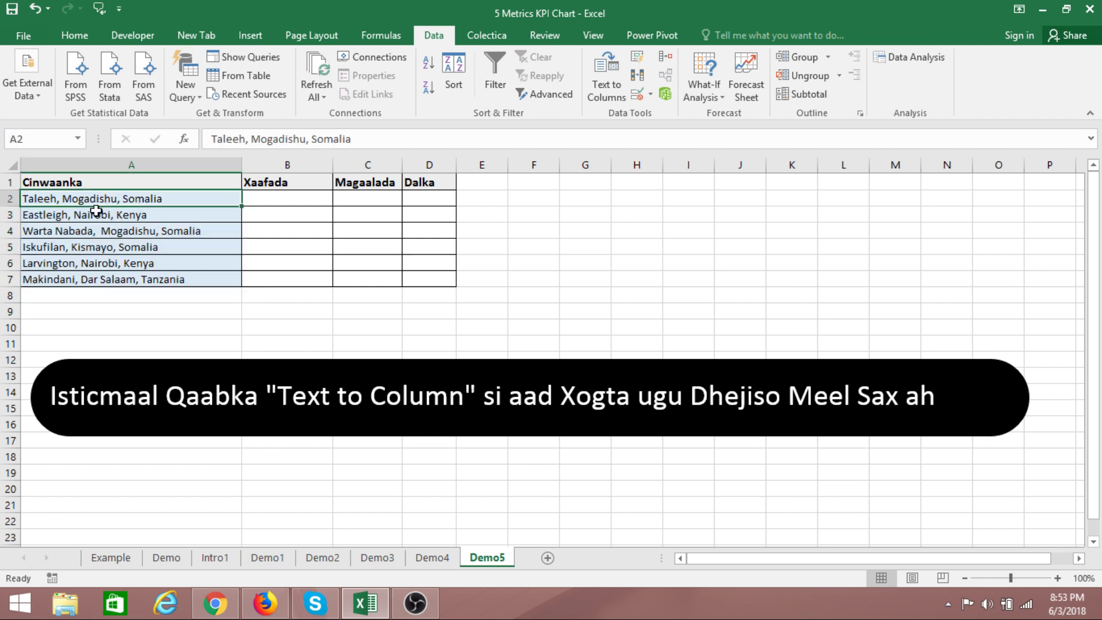
click(101, 220)
click(94, 202)
click(509, 245)
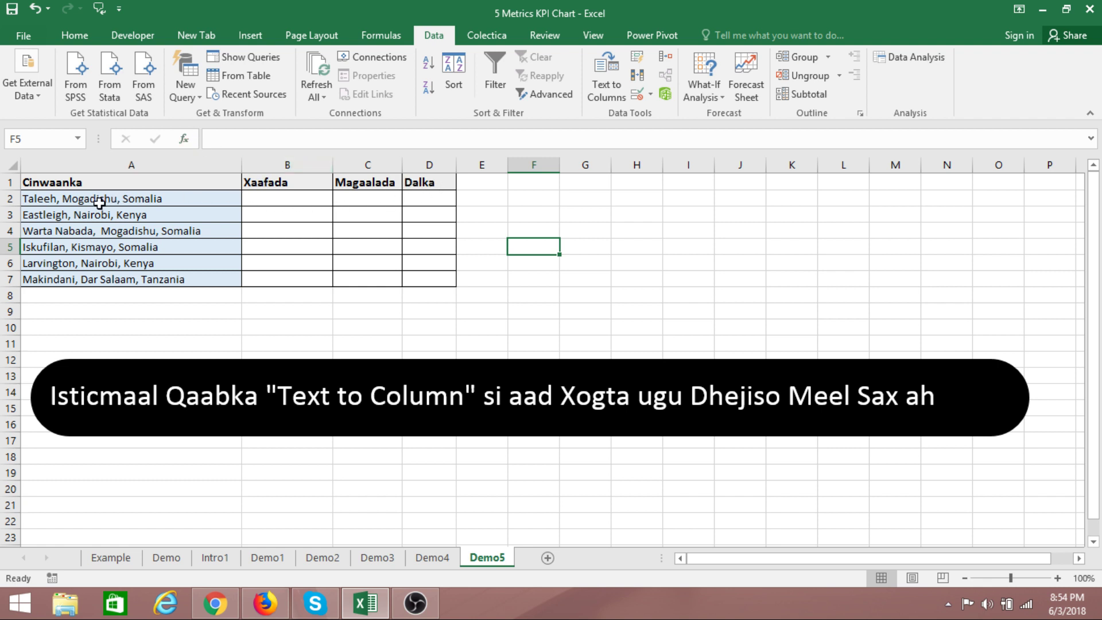
click(276, 202)
click(106, 200)
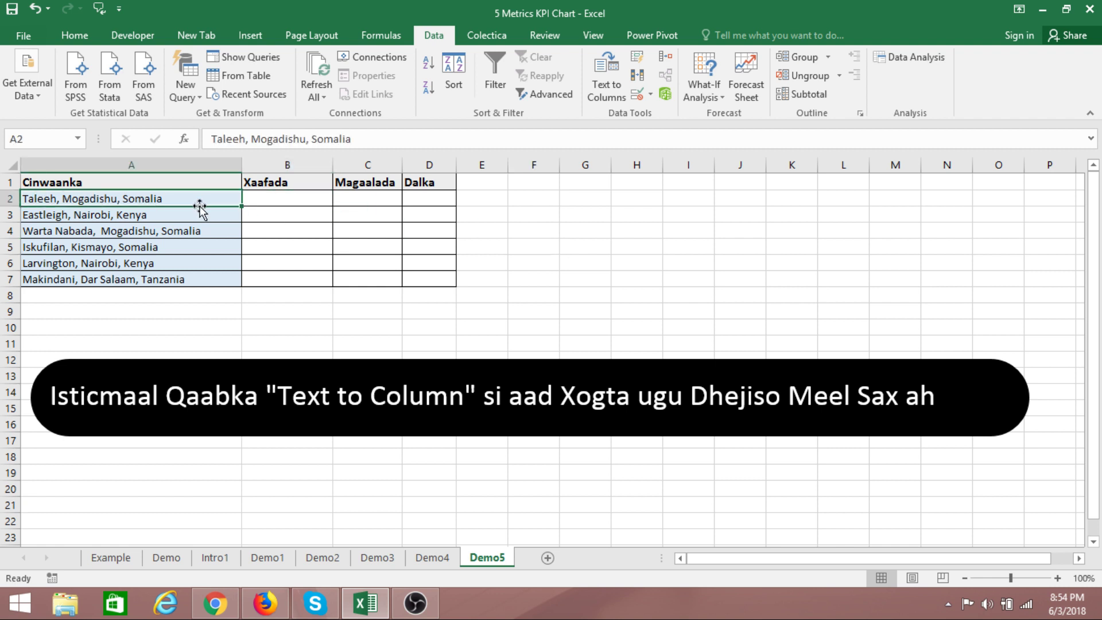
click(389, 197)
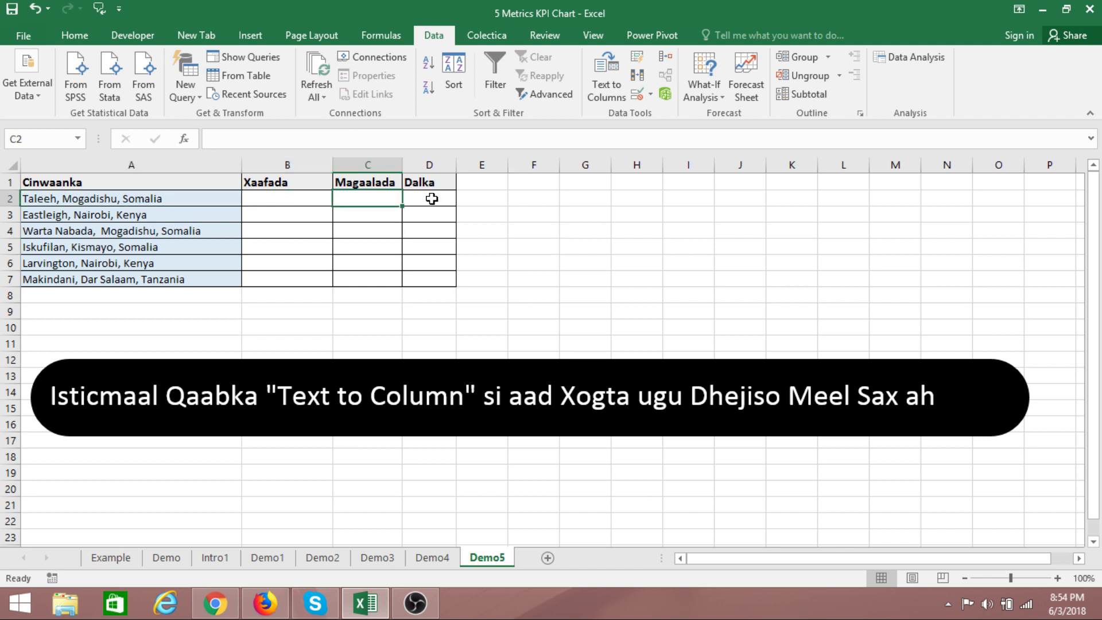
click(429, 198)
click(299, 302)
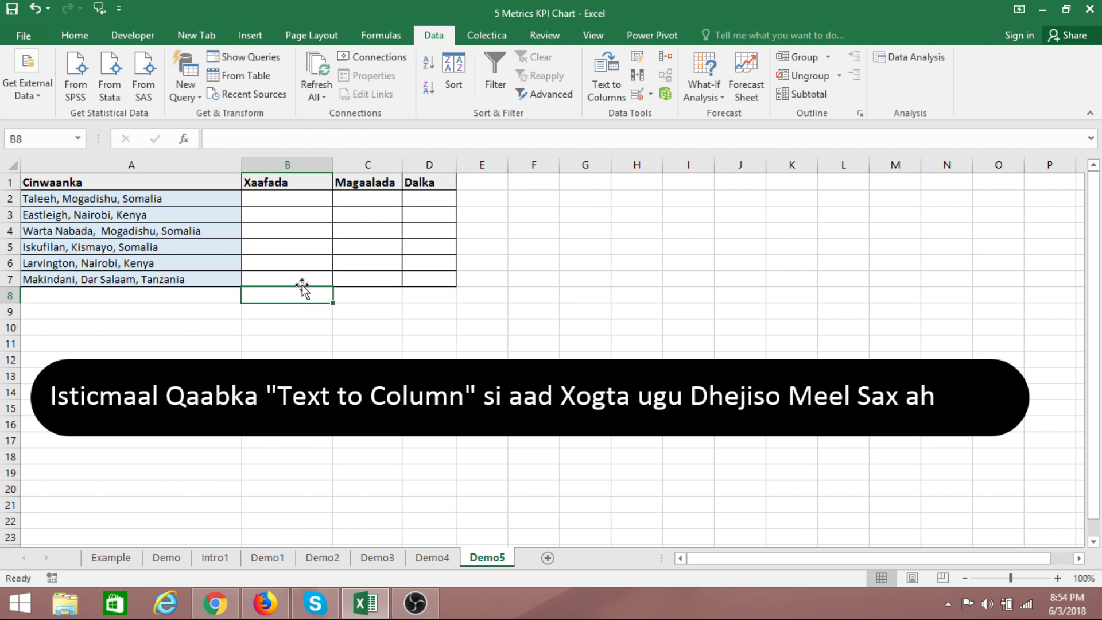
click(310, 201)
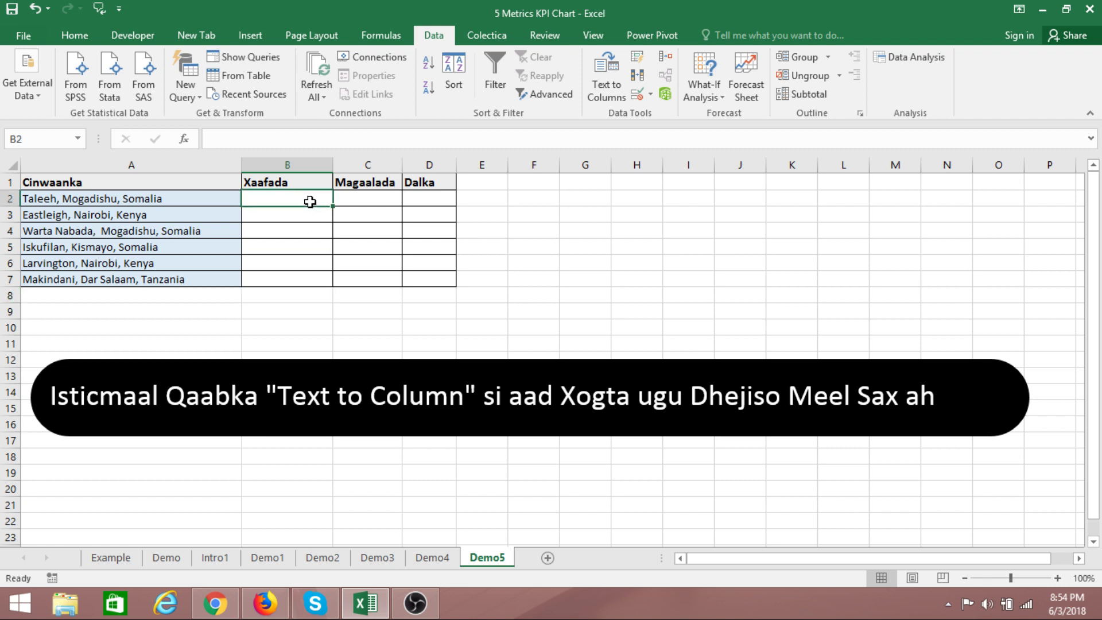
- Select the addresses in cells A2 through A7 of the Cinwaanka column for splitting
drag(117, 196, 118, 279)
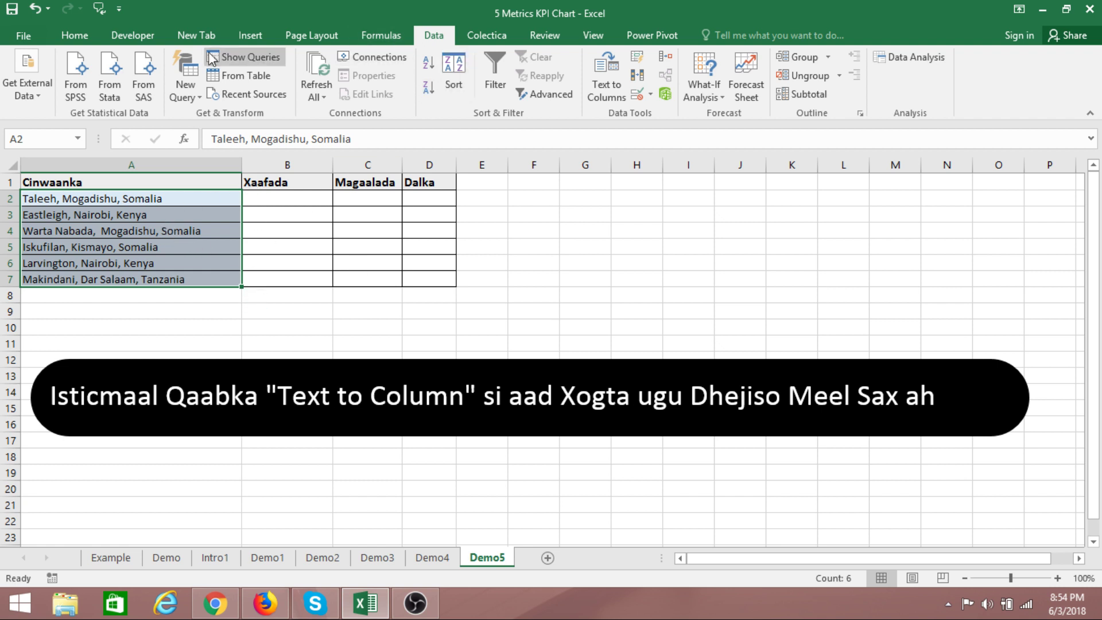
click(75, 35)
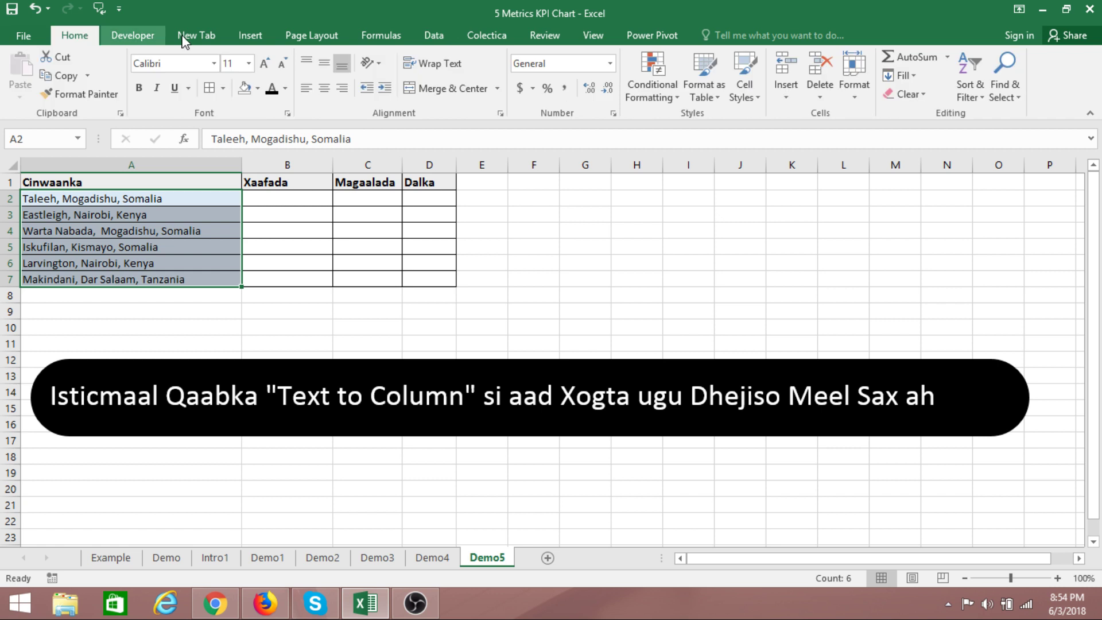
click(434, 39)
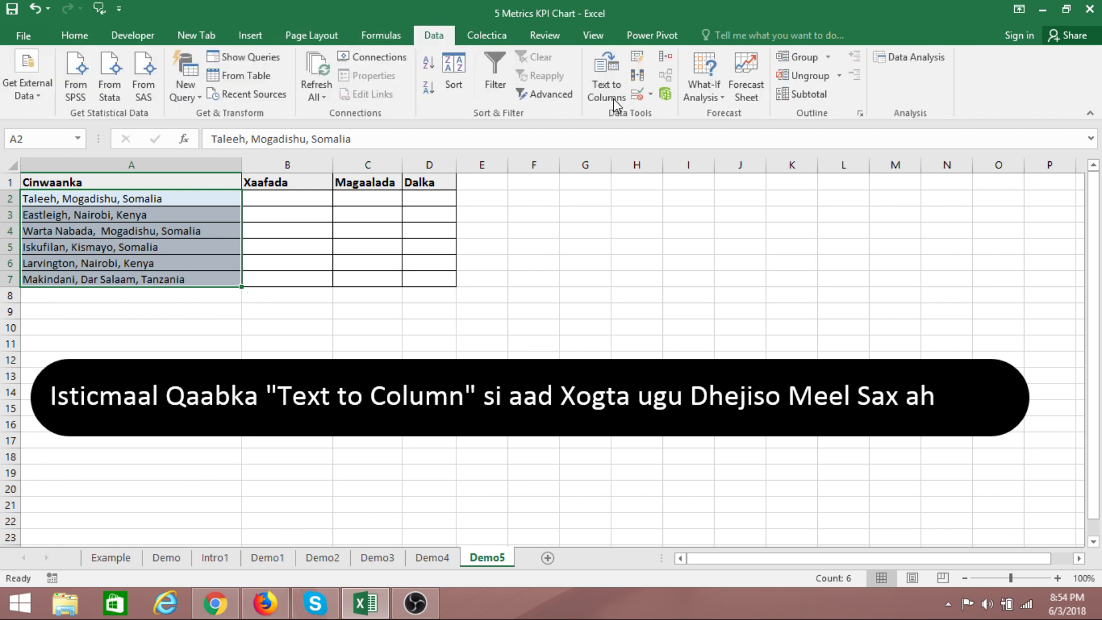
click(610, 73)
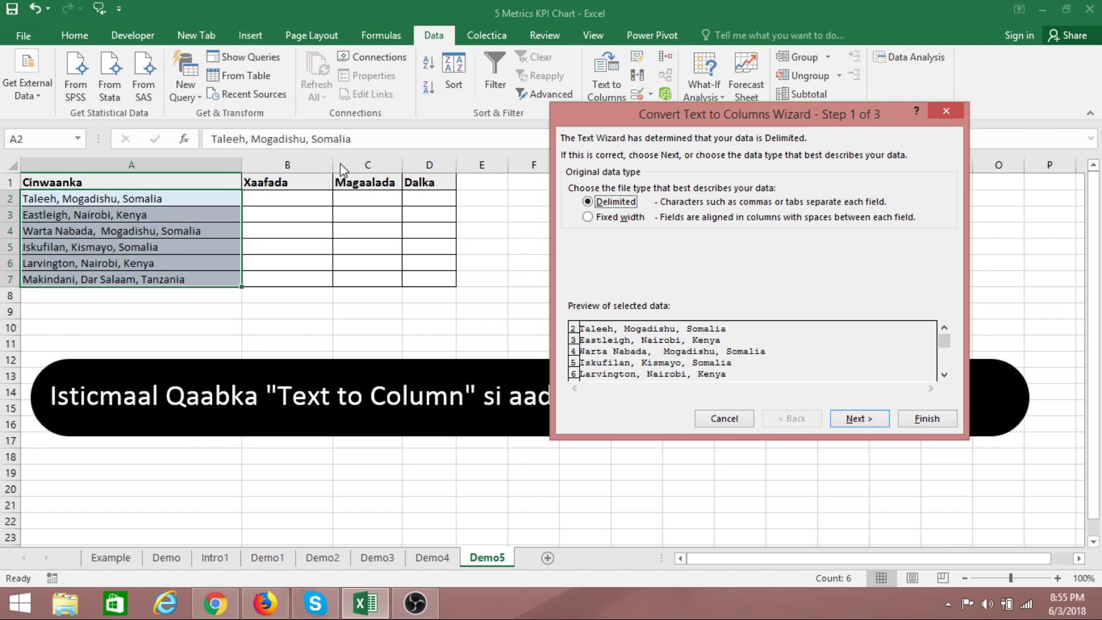
click(865, 422)
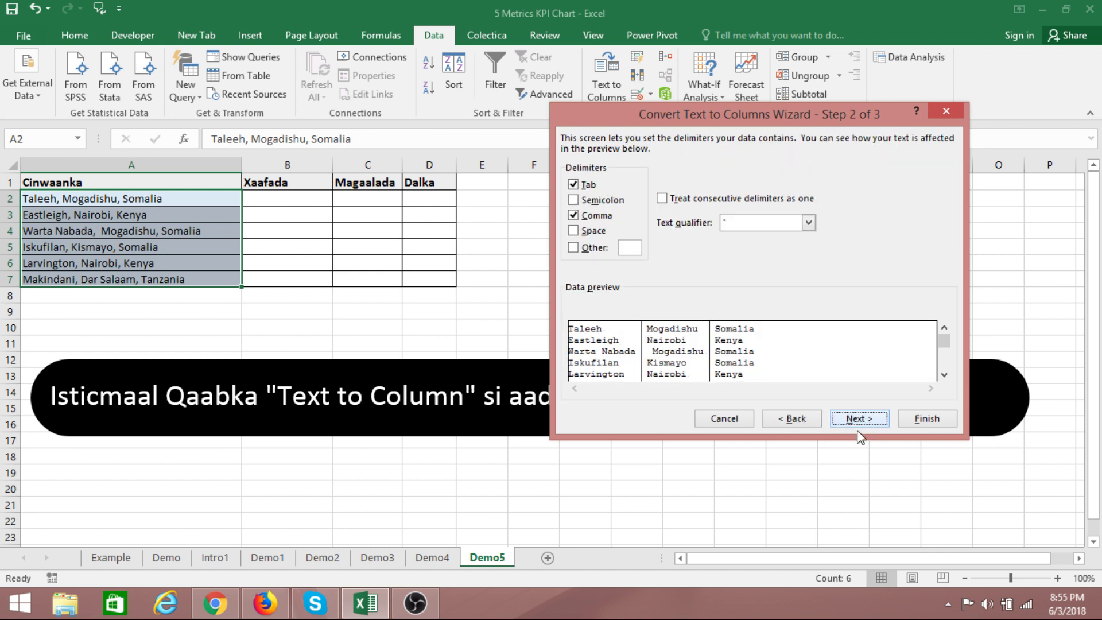
click(573, 216)
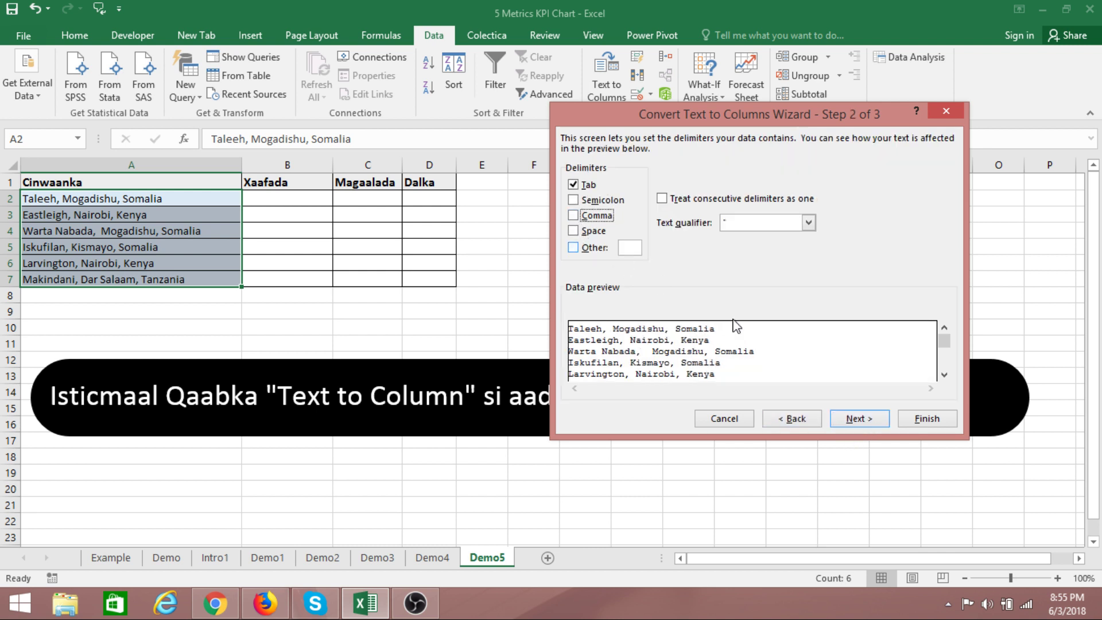
click(723, 418)
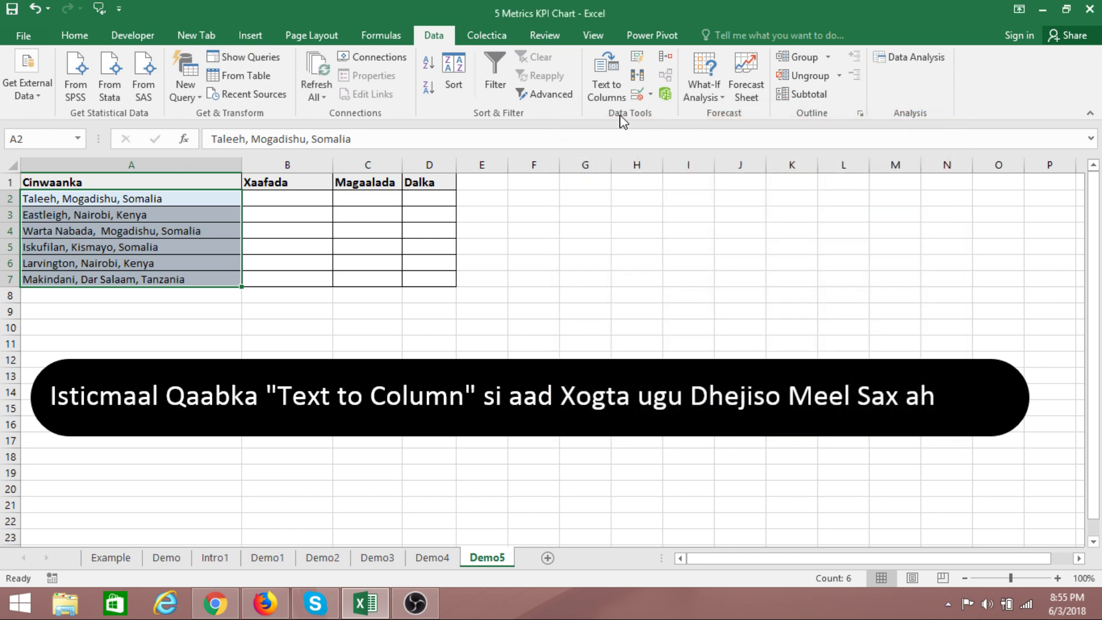
- Run Text to Columns on the selected addresses as Delimited data, adding Comma as a delimiter
click(609, 81)
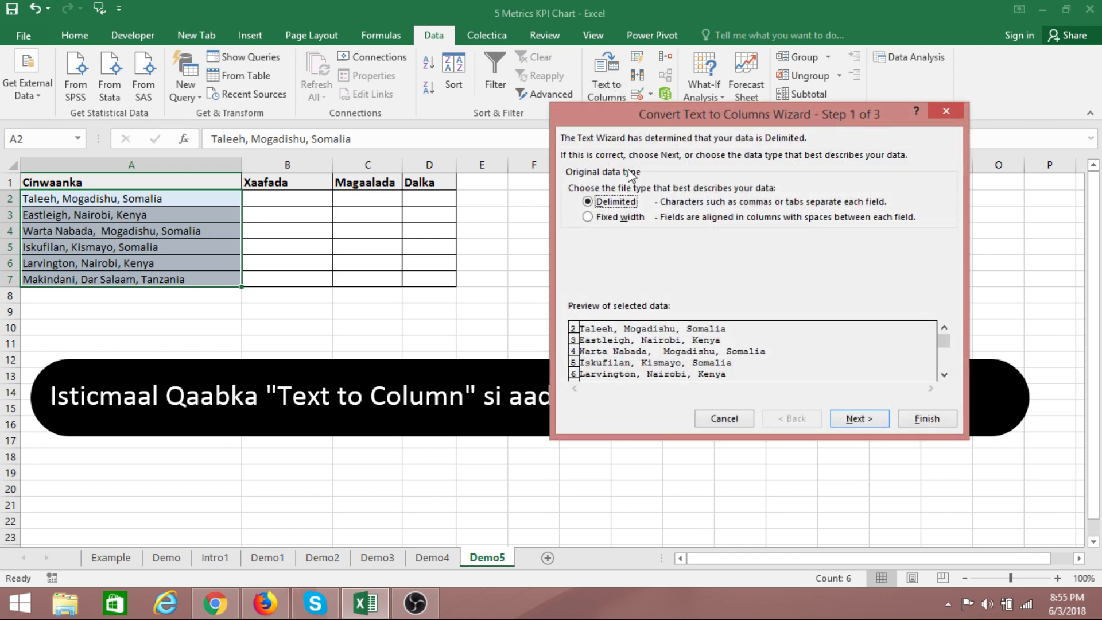
click(859, 418)
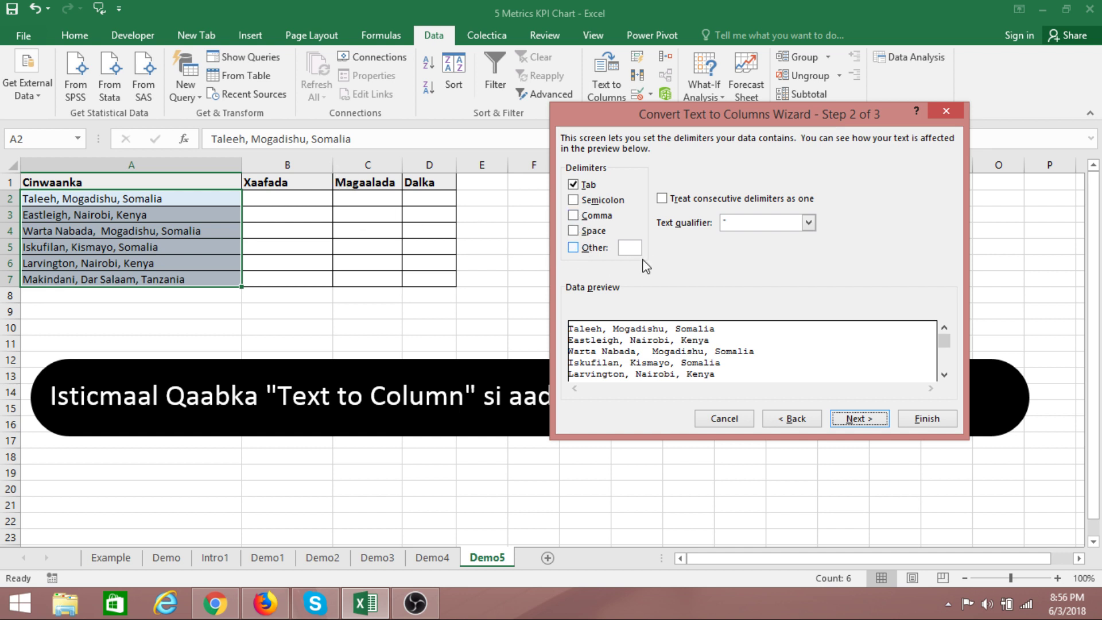
click(573, 216)
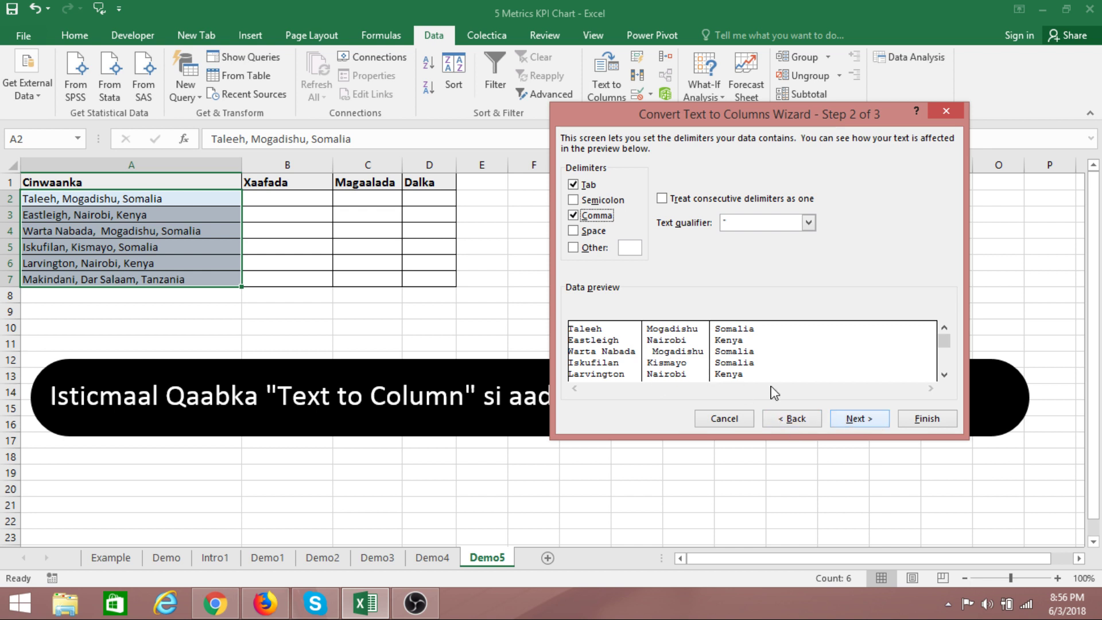
click(859, 418)
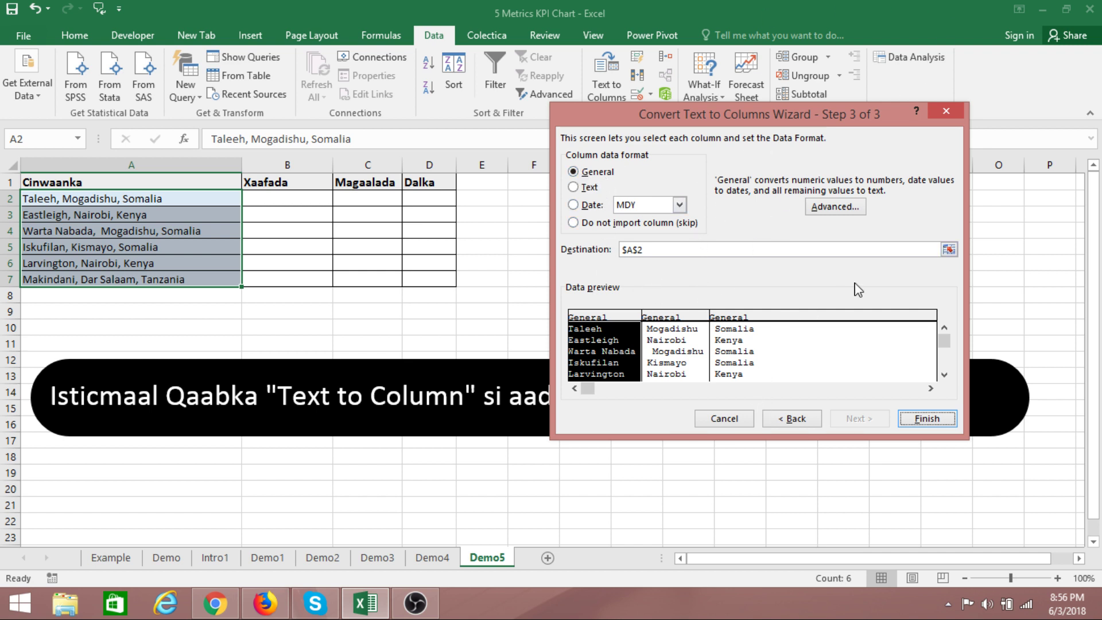
- Set the destination of the split data to cell $B$2 under Xaafada
click(746, 250)
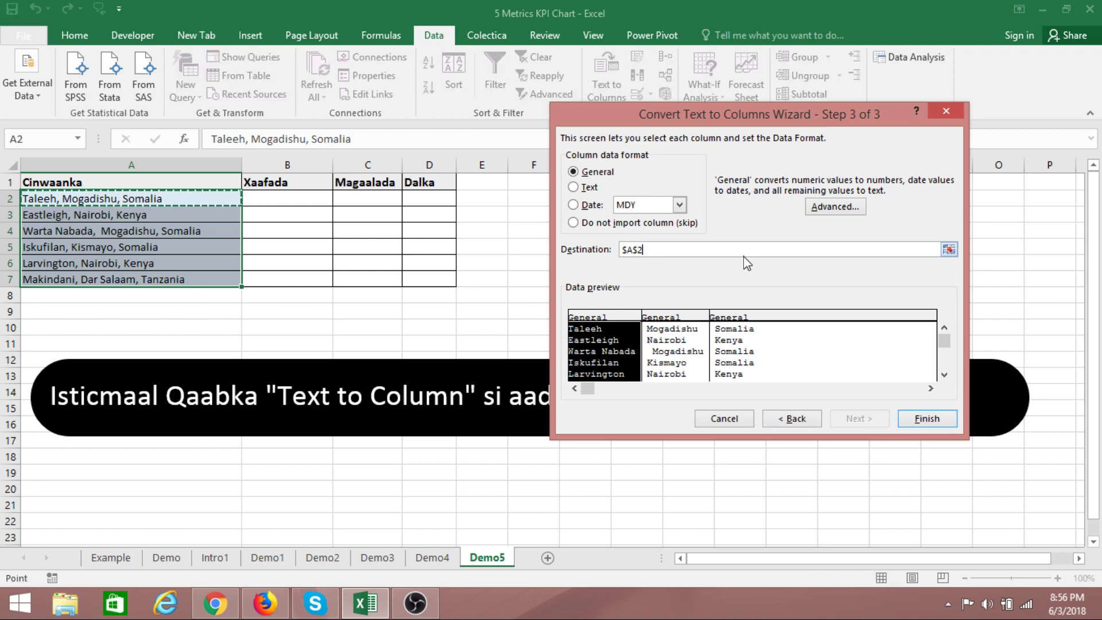
click(952, 249)
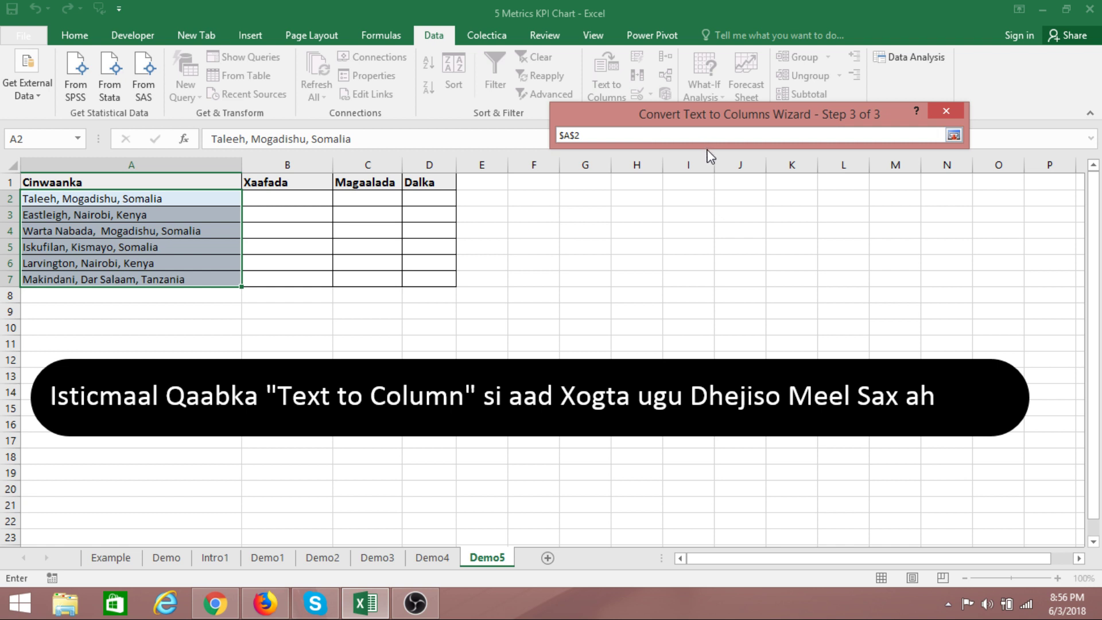
text(+)
click(282, 199)
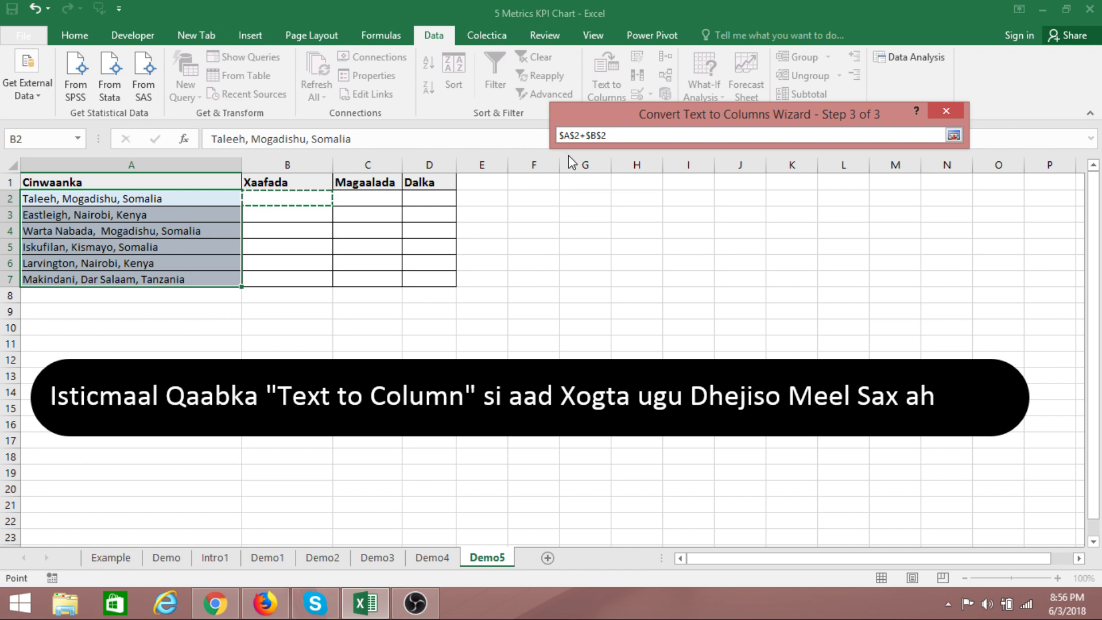
key(BackSpace)
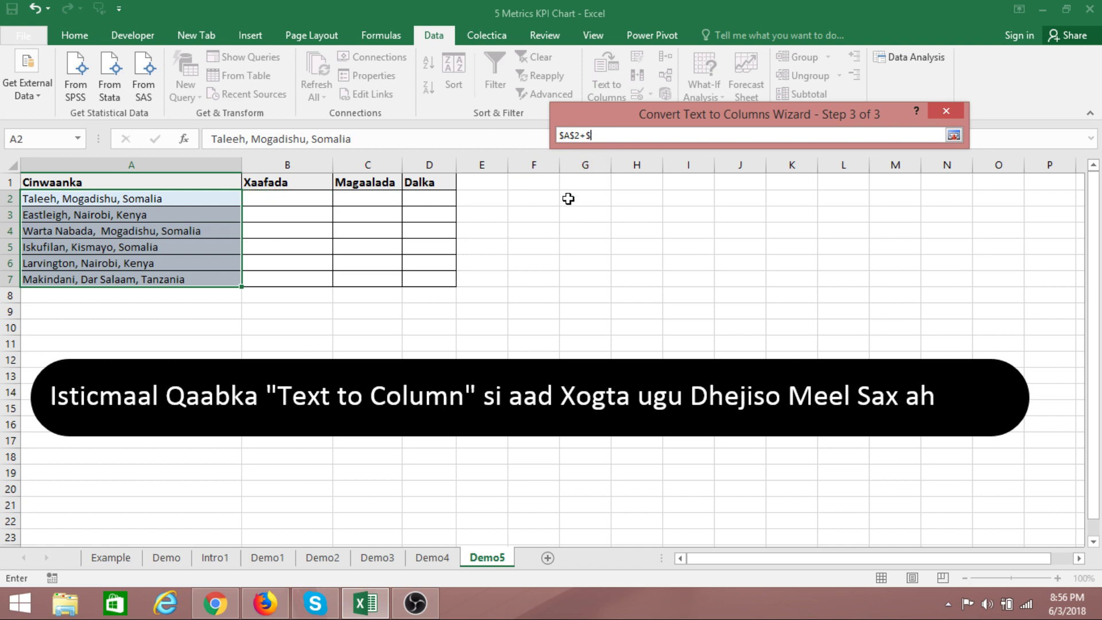
key(BackSpace)
key(BackSpace)
key(BackSpace)
key(BackSpace)
key(BackSpace)
key(BackSpace)
click(280, 200)
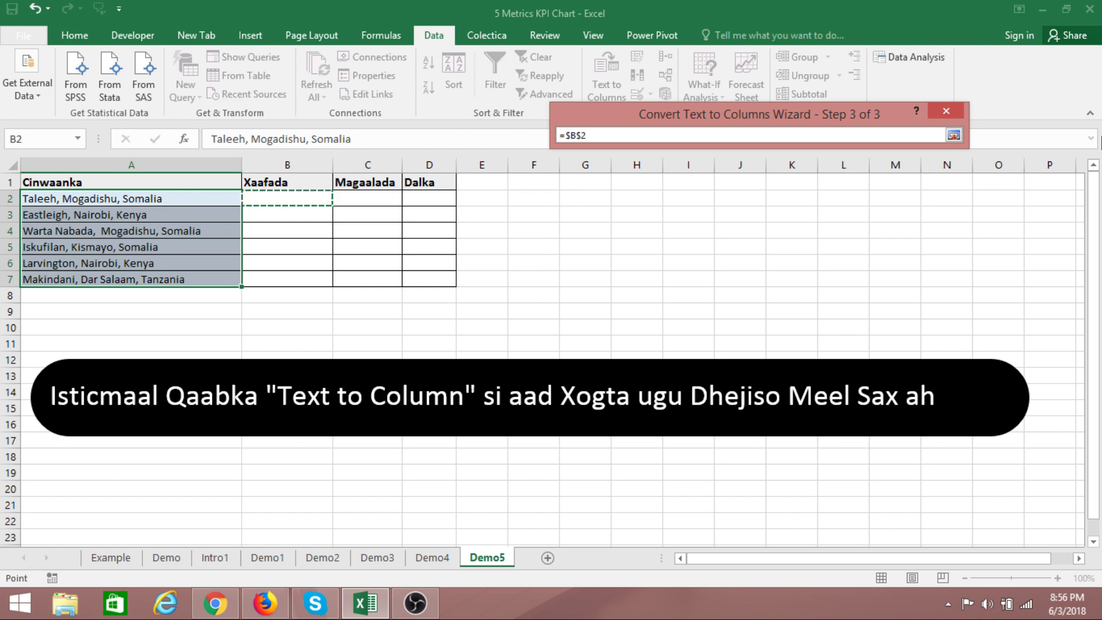
click(953, 134)
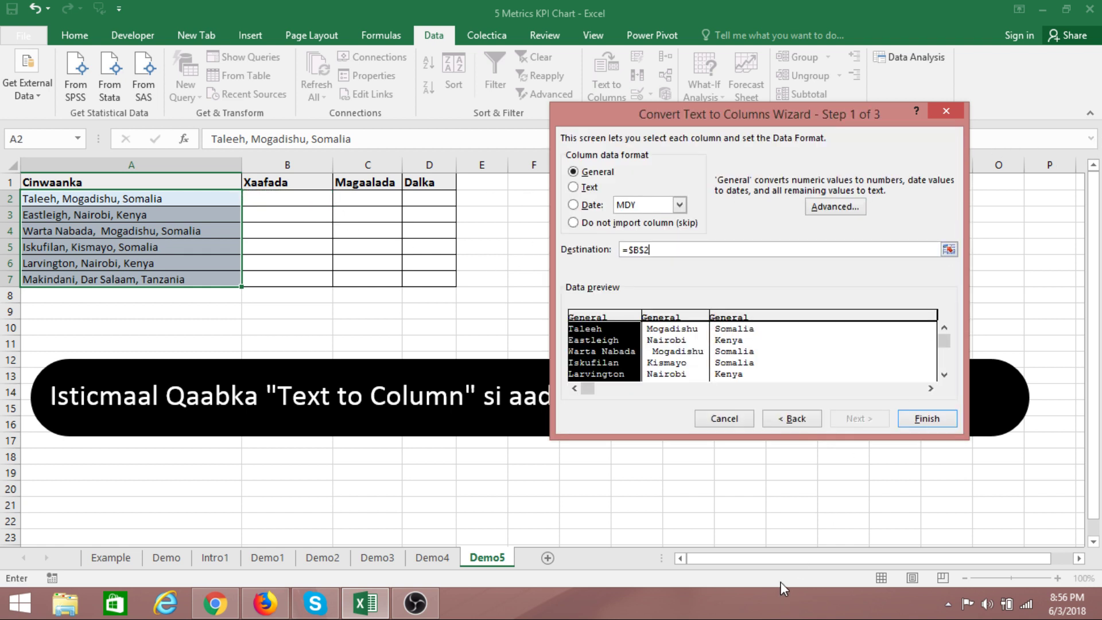
- Finish the text conversion, allow the destination data to be replaced, and review the Magaalada and Dalka columns
click(930, 421)
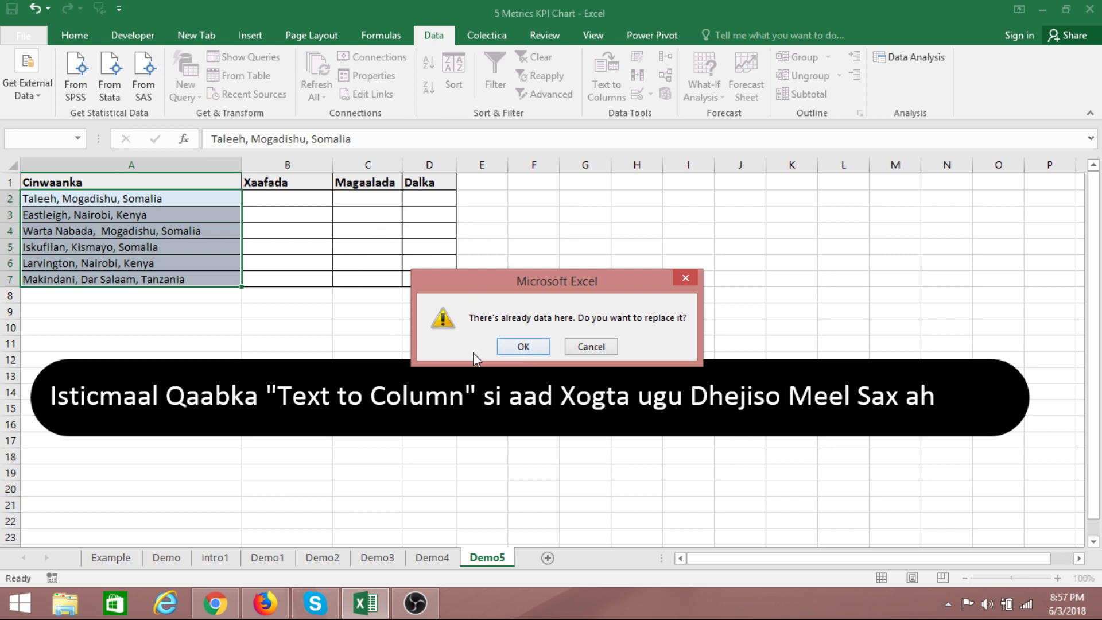
click(522, 347)
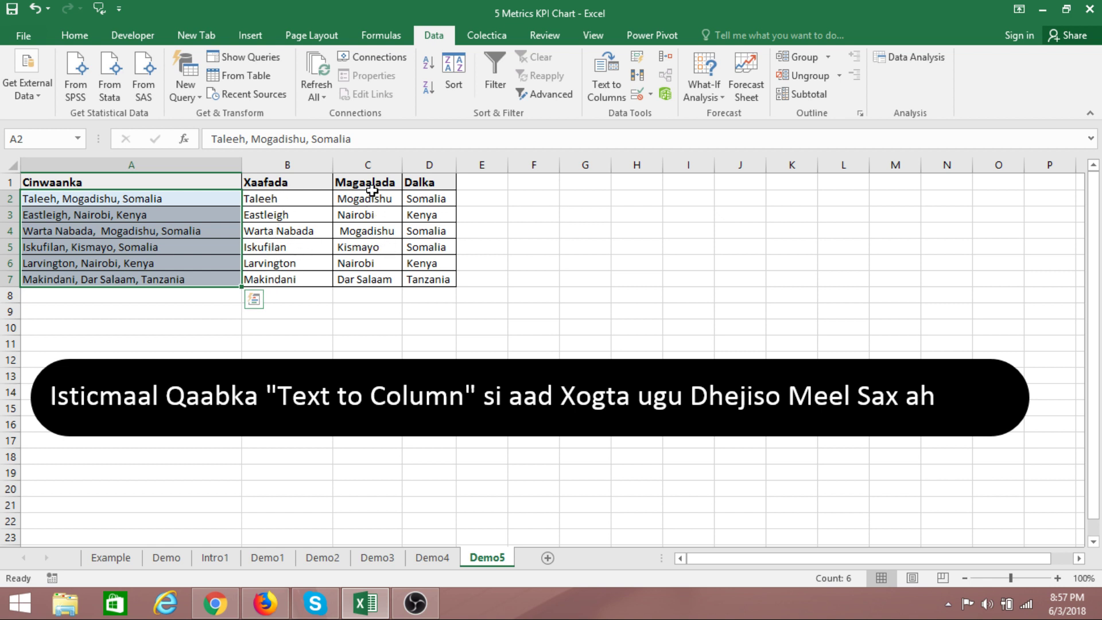
drag(372, 195, 369, 278)
drag(437, 202, 438, 273)
click(523, 259)
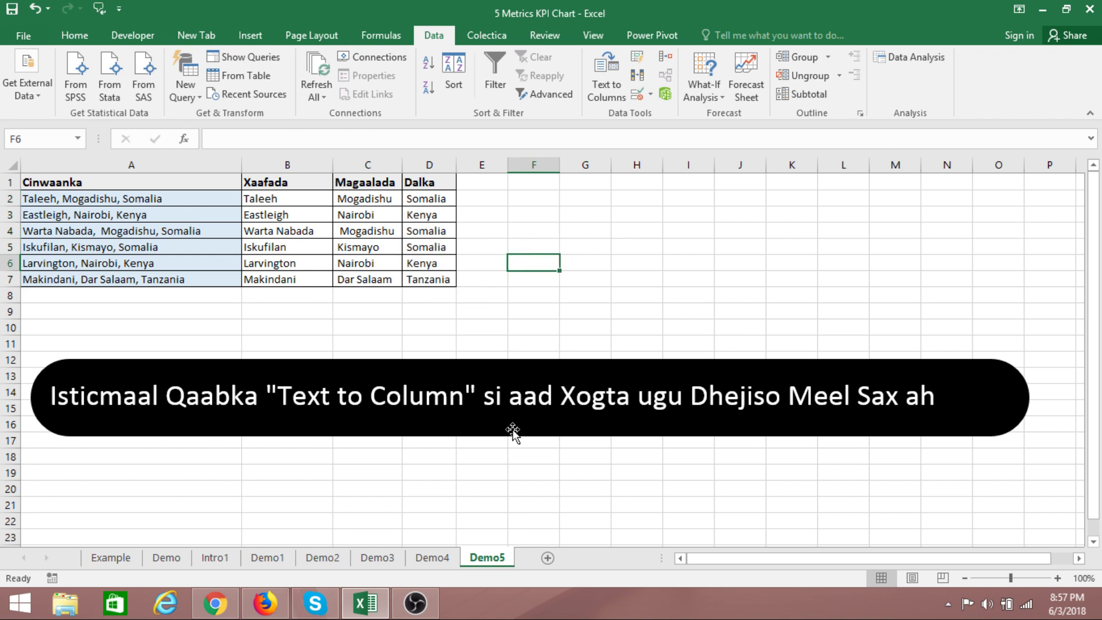